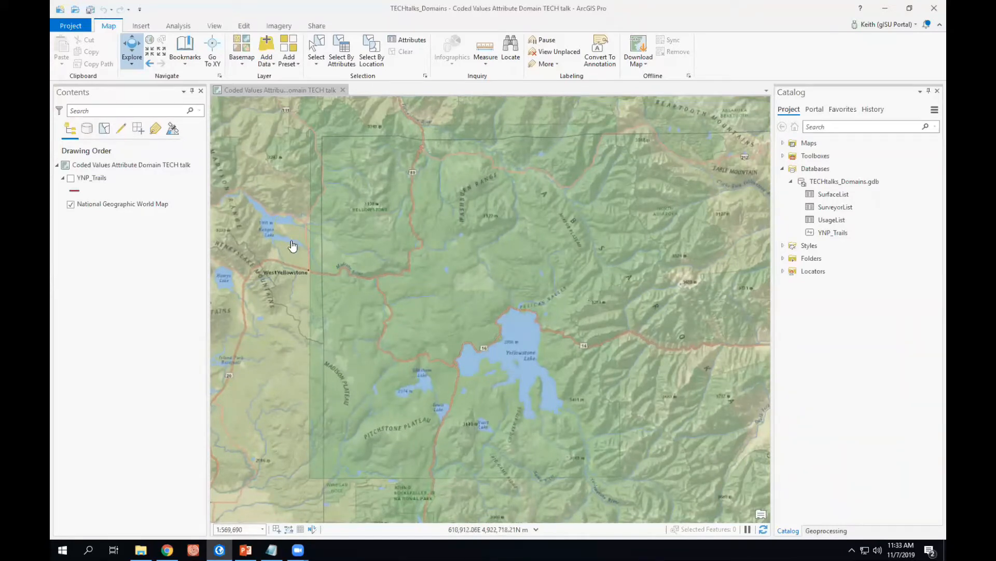
Turn on the YNP_Trails layer and open its attribute table.
click(71, 178)
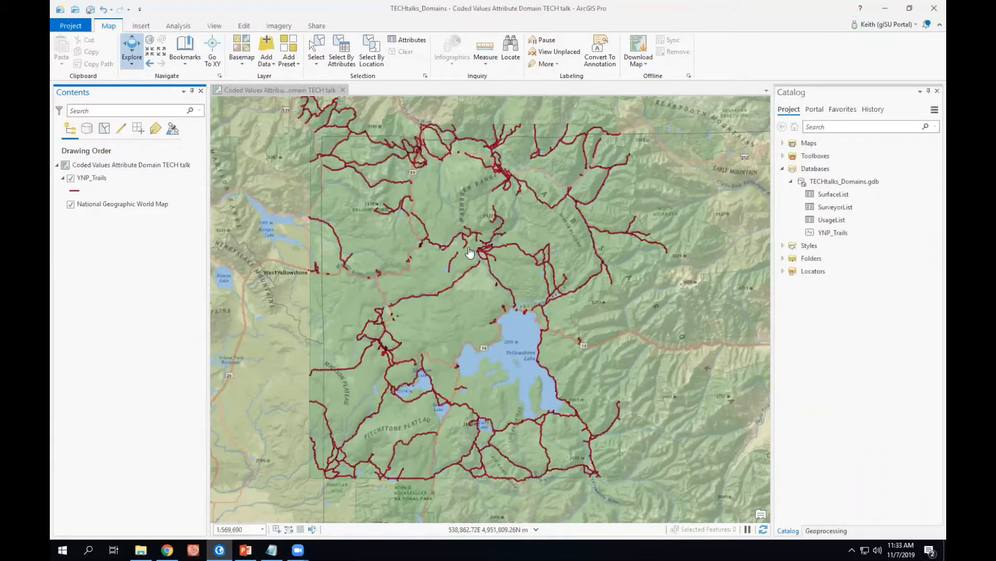
right_click(95, 179)
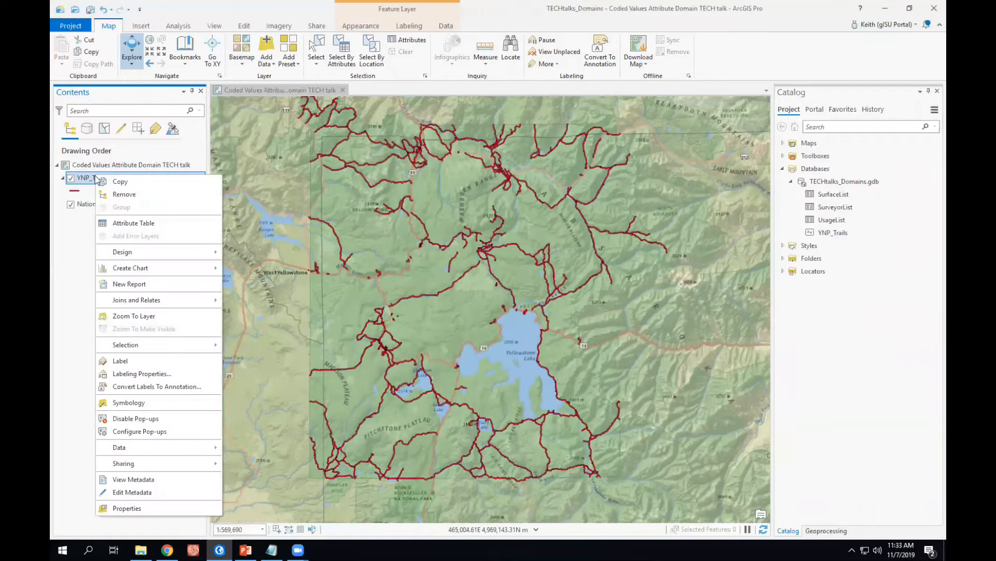
click(117, 223)
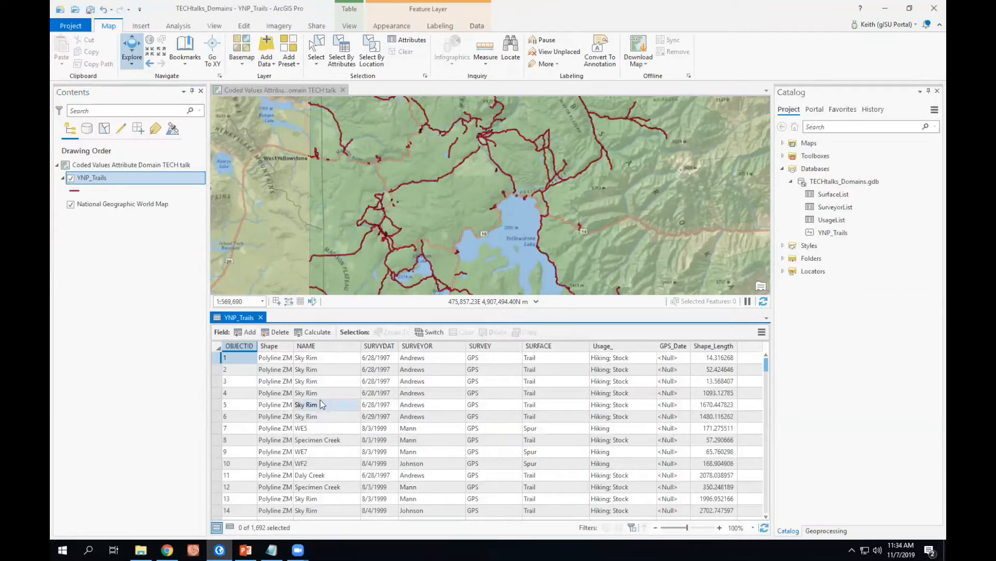
Inspect the type and properties of each field in the YNP_Trails attribute table.
mouse_move(241, 352)
mouse_move(276, 352)
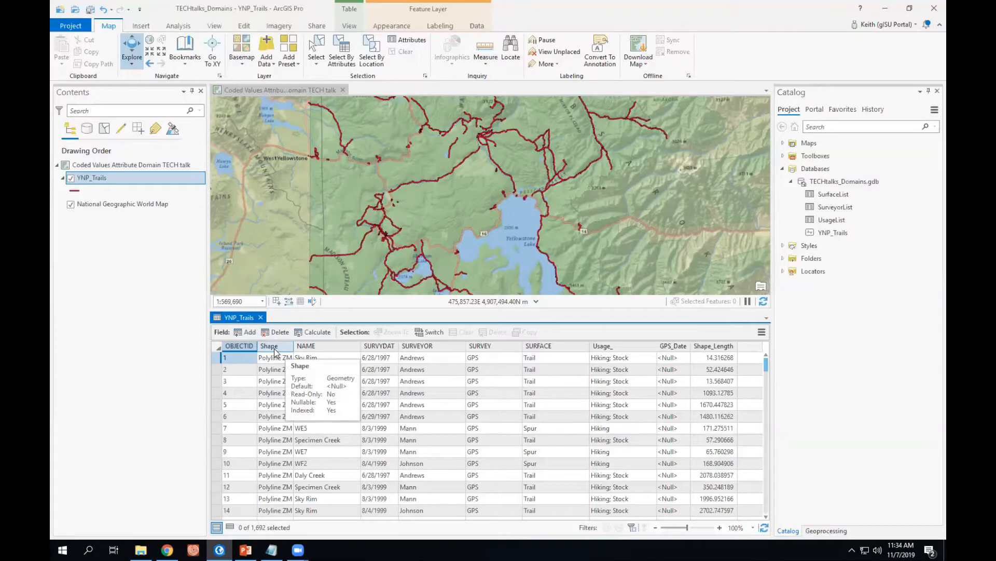
mouse_move(317, 350)
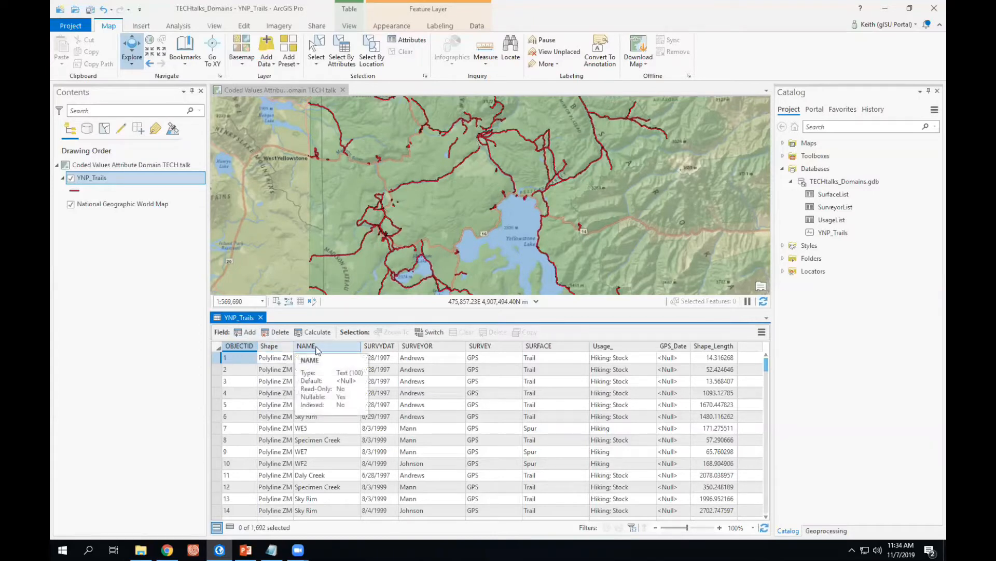
mouse_move(558, 350)
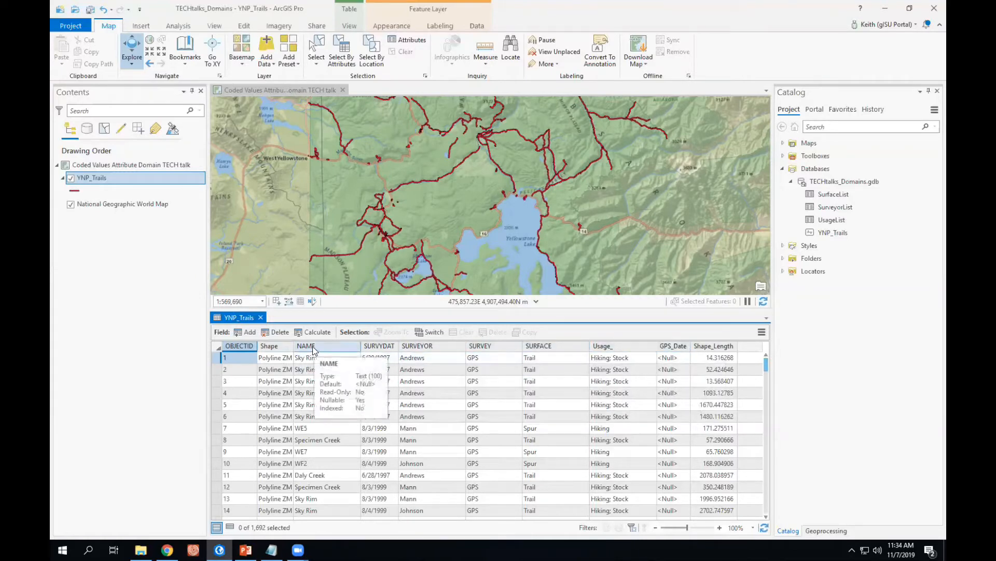
mouse_move(375, 350)
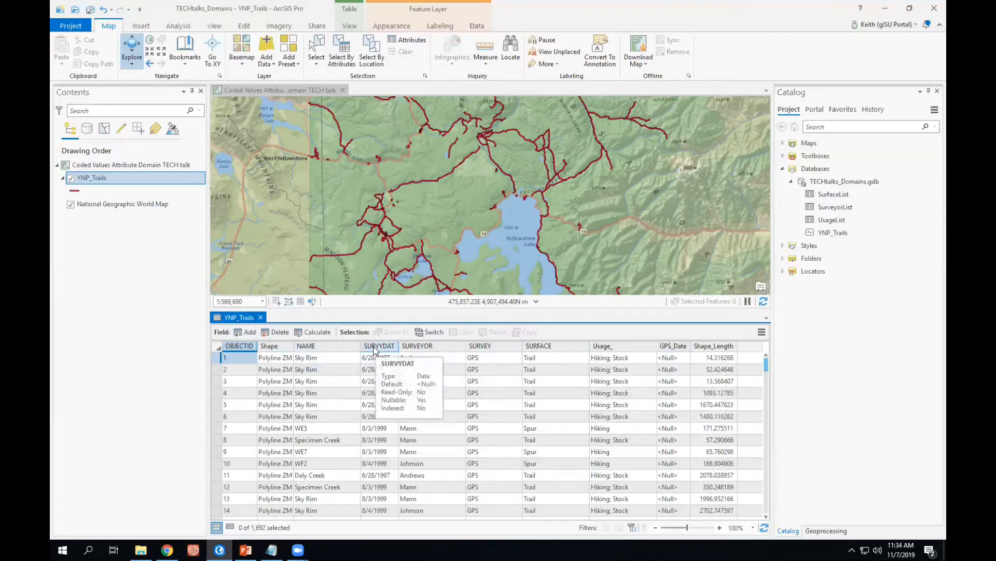
mouse_move(419, 353)
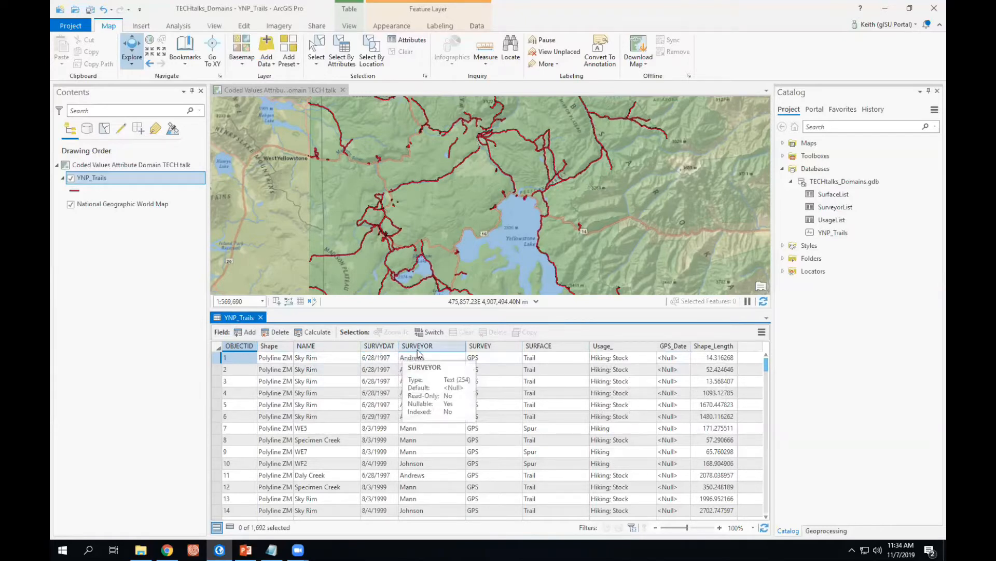
mouse_move(494, 349)
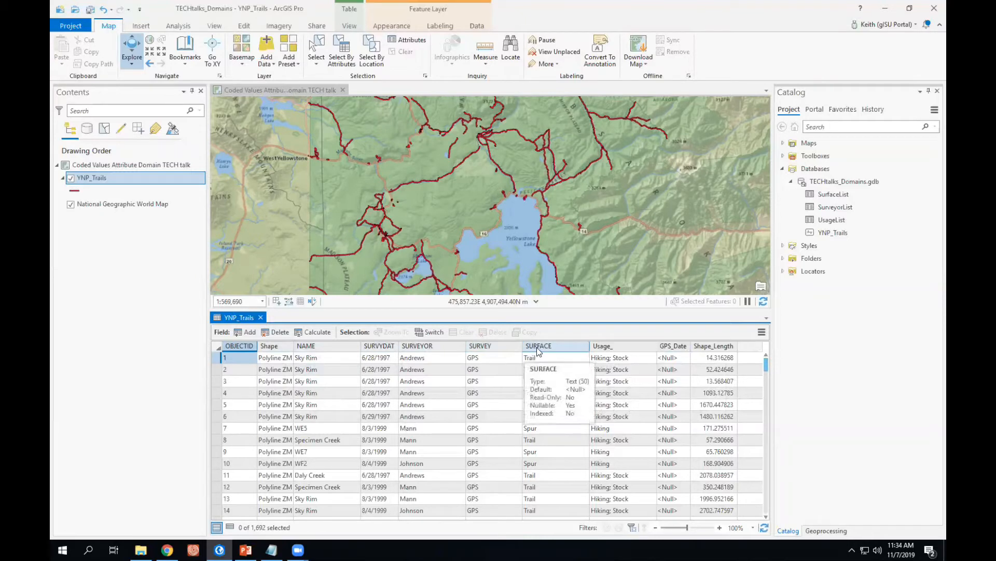
mouse_move(614, 350)
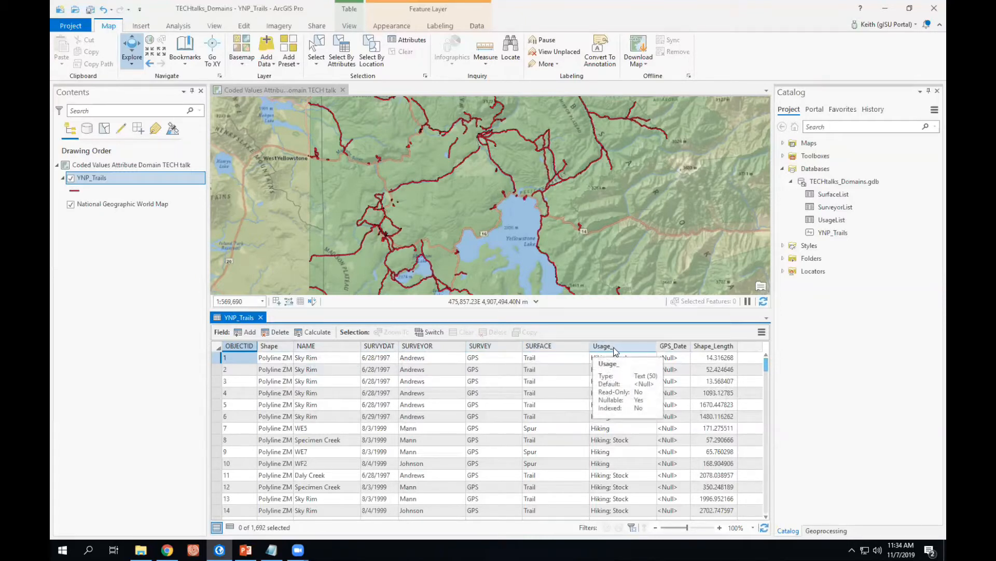
mouse_move(667, 351)
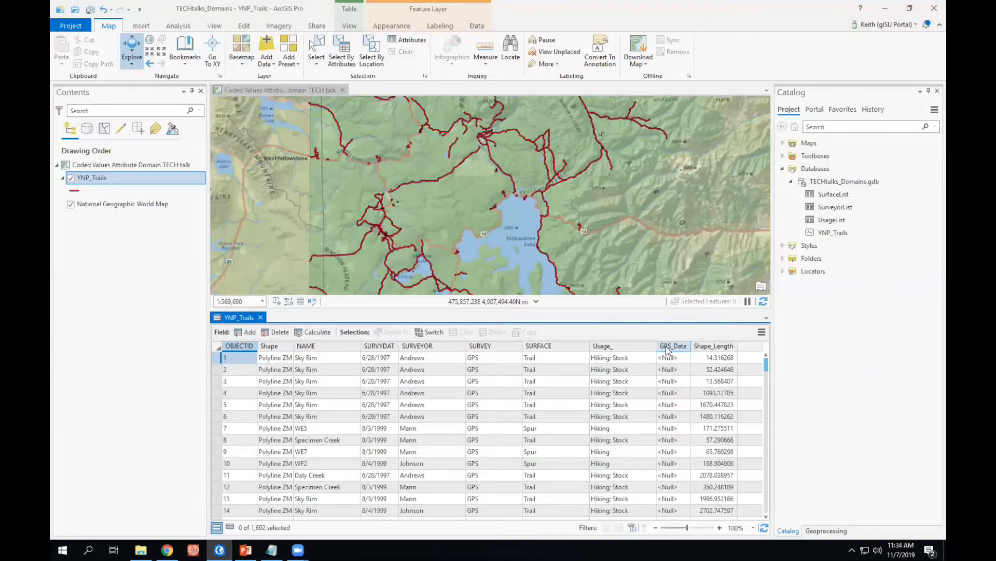
mouse_move(719, 351)
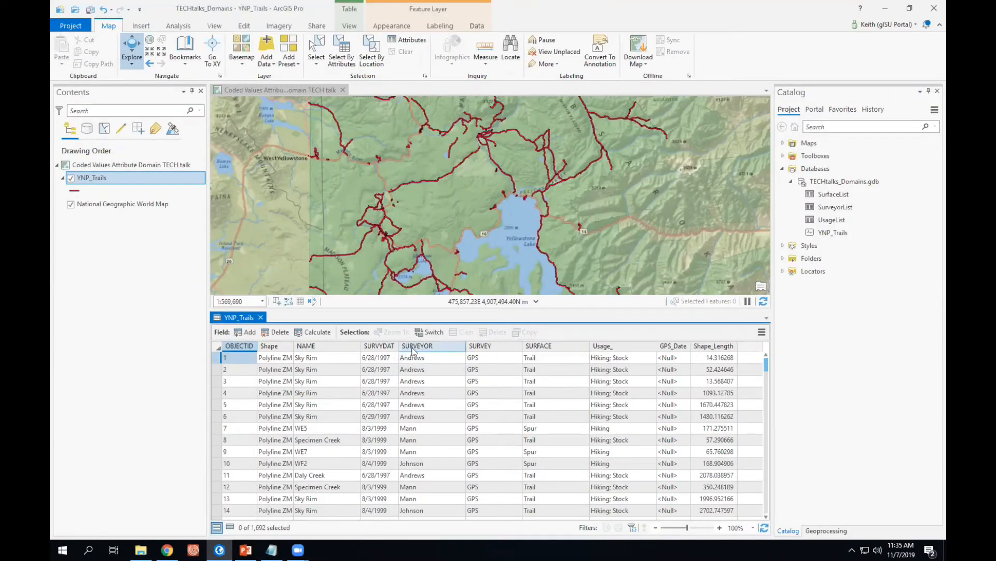
Review the SURVEYOR, SURVEY and SURFACE field values across the trail records.
mouse_move(413, 349)
mouse_move(493, 350)
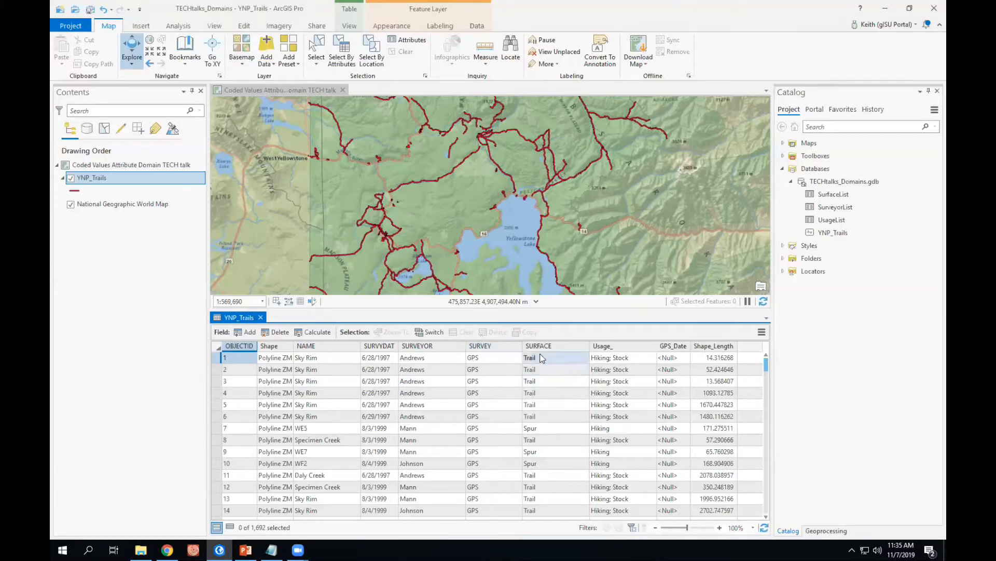
mouse_move(544, 351)
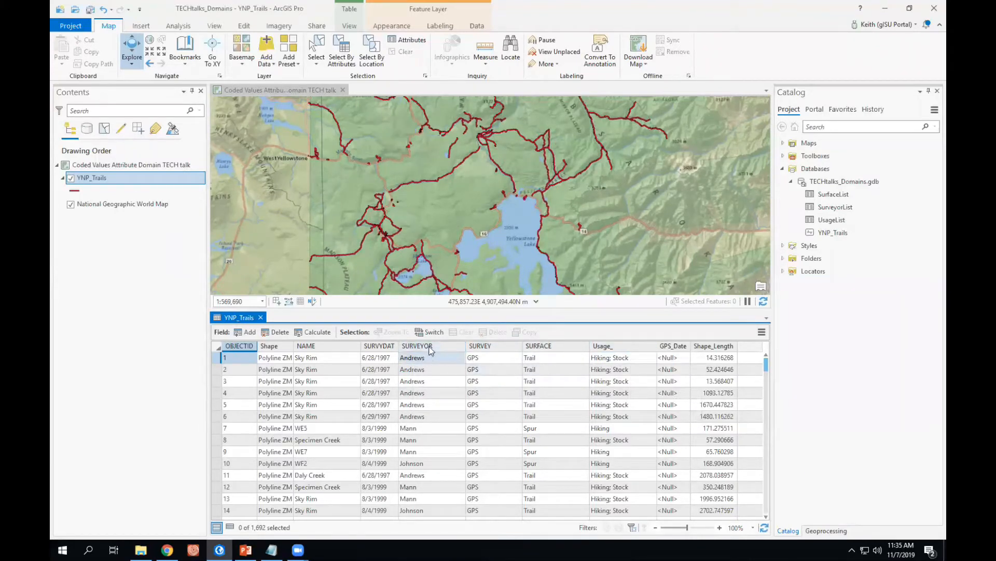
mouse_move(430, 352)
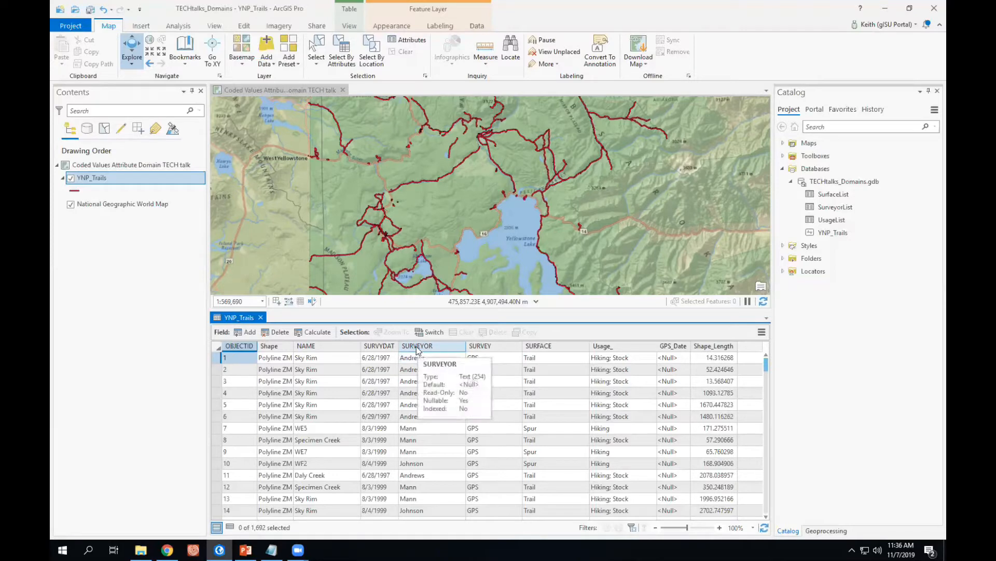
click(418, 358)
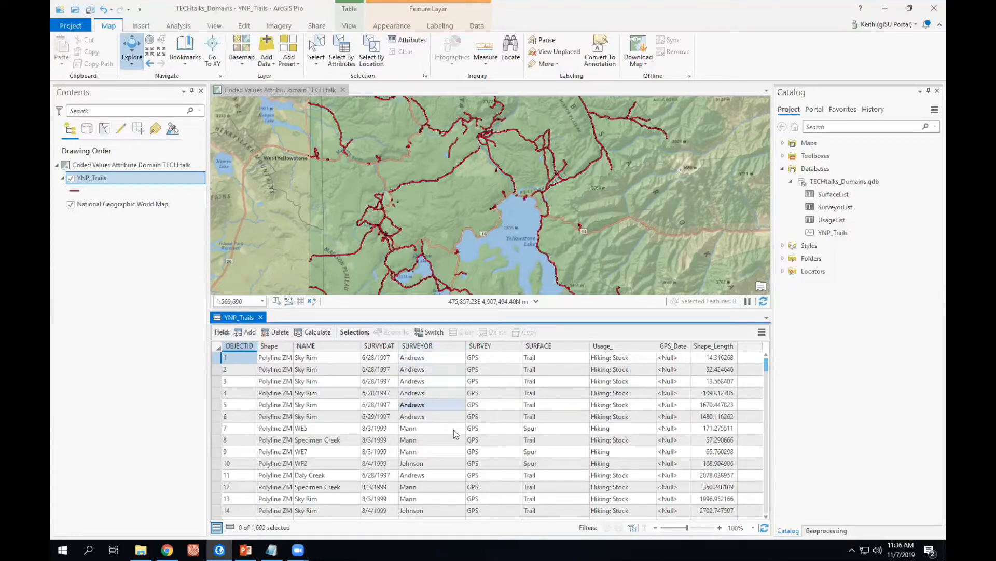
mouse_move(434, 347)
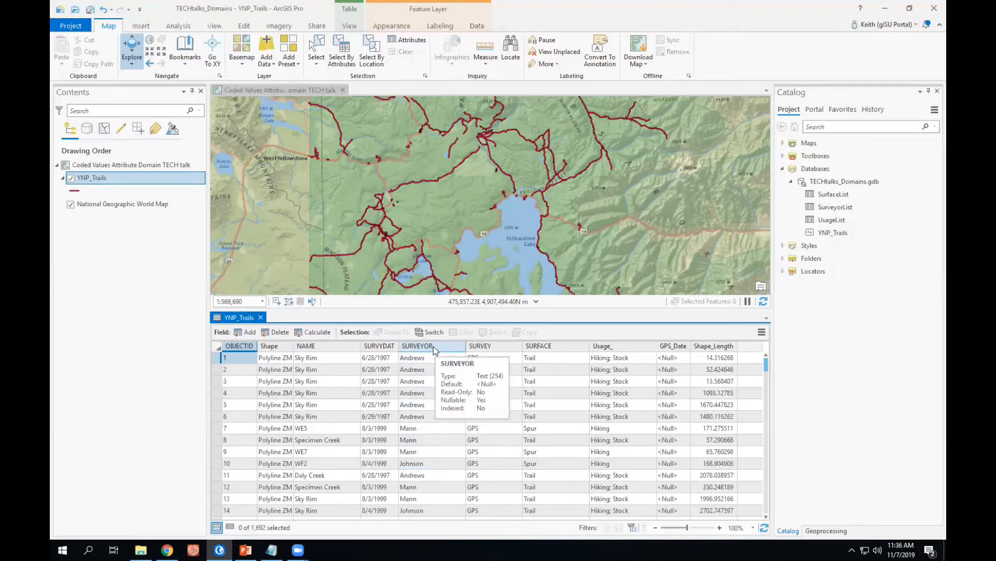
mouse_move(489, 352)
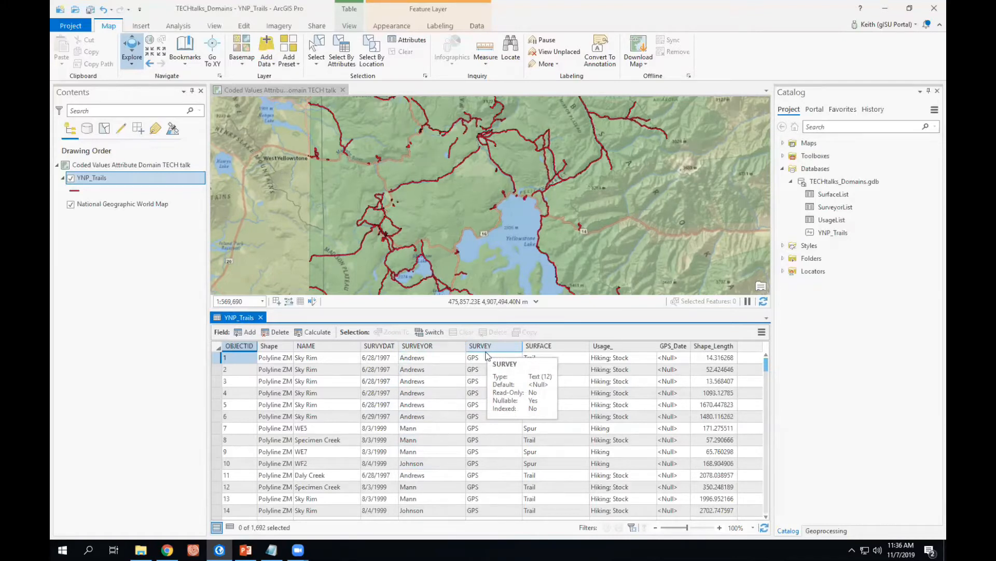
mouse_move(548, 349)
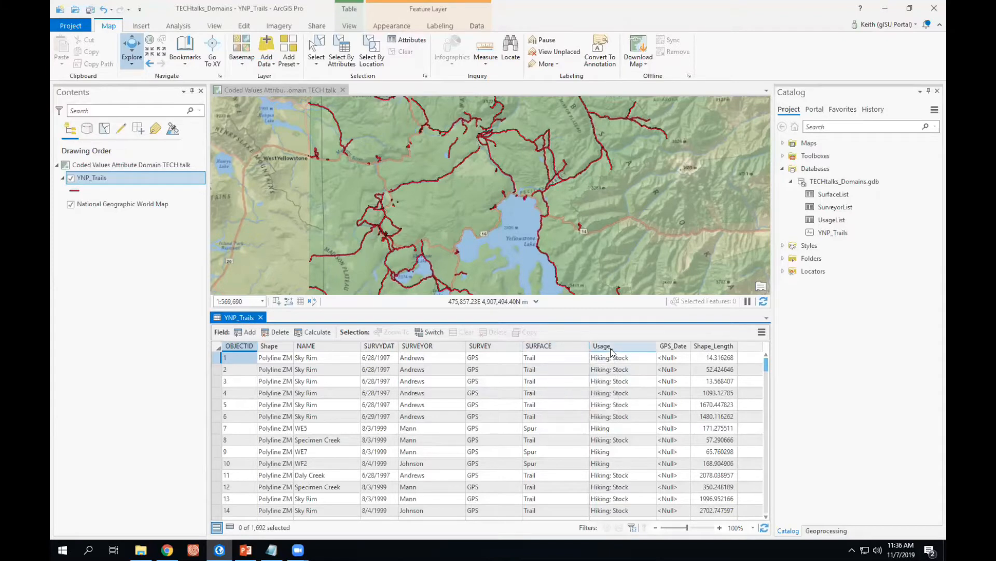
mouse_move(611, 350)
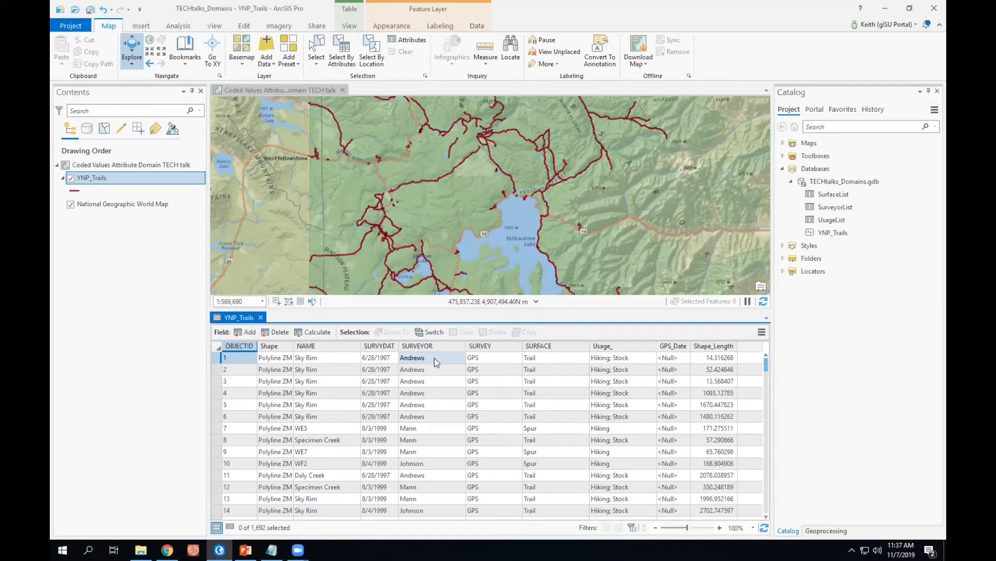
mouse_move(428, 350)
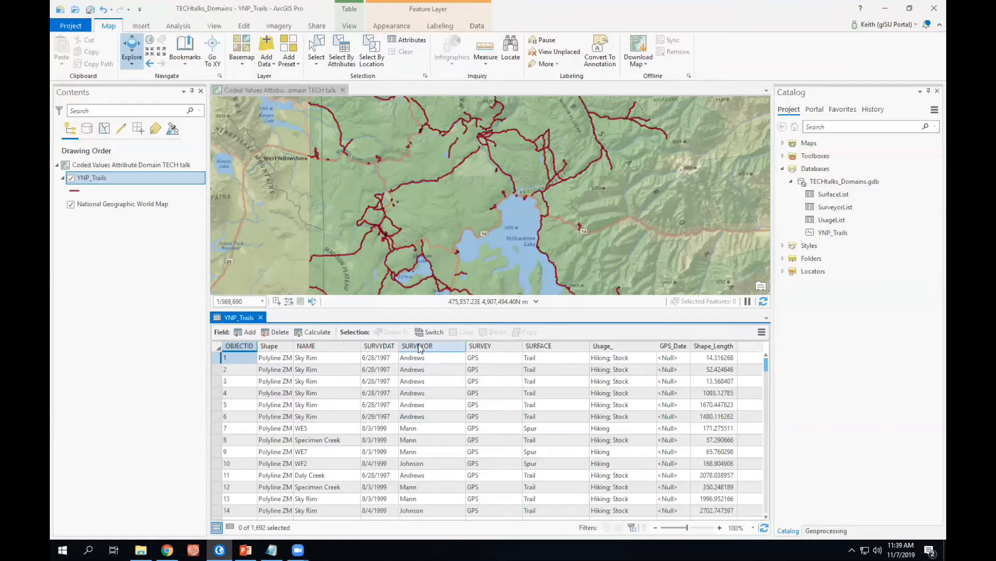
mouse_move(420, 348)
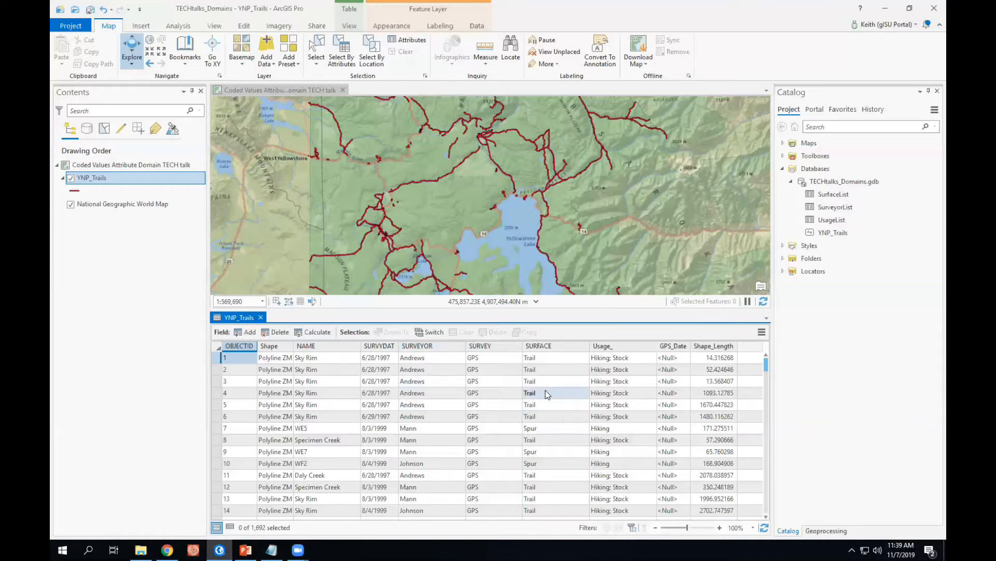
mouse_move(482, 349)
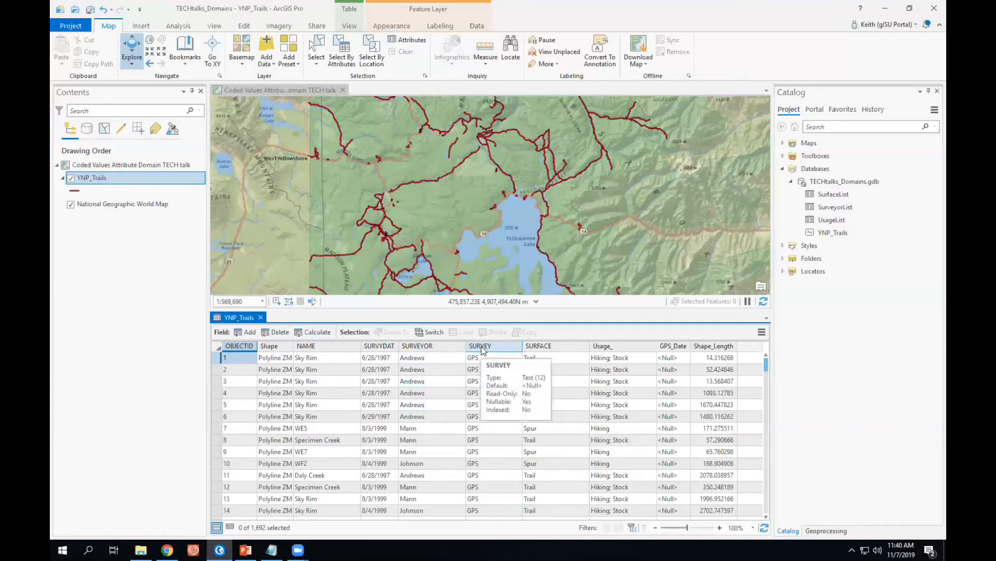
Open the Summarize tool for the SURVEY field.
click(484, 351)
right_click(482, 351)
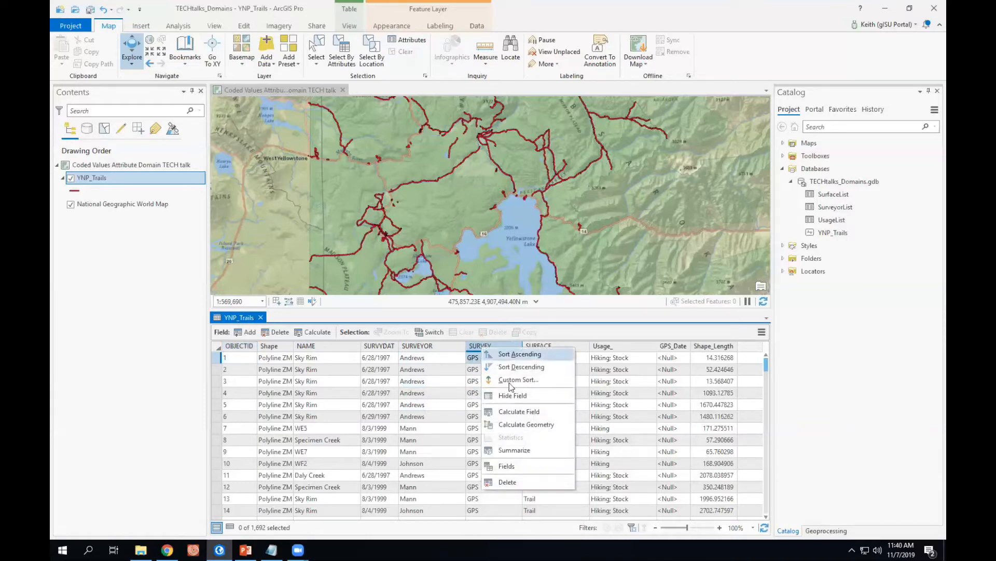
click(523, 450)
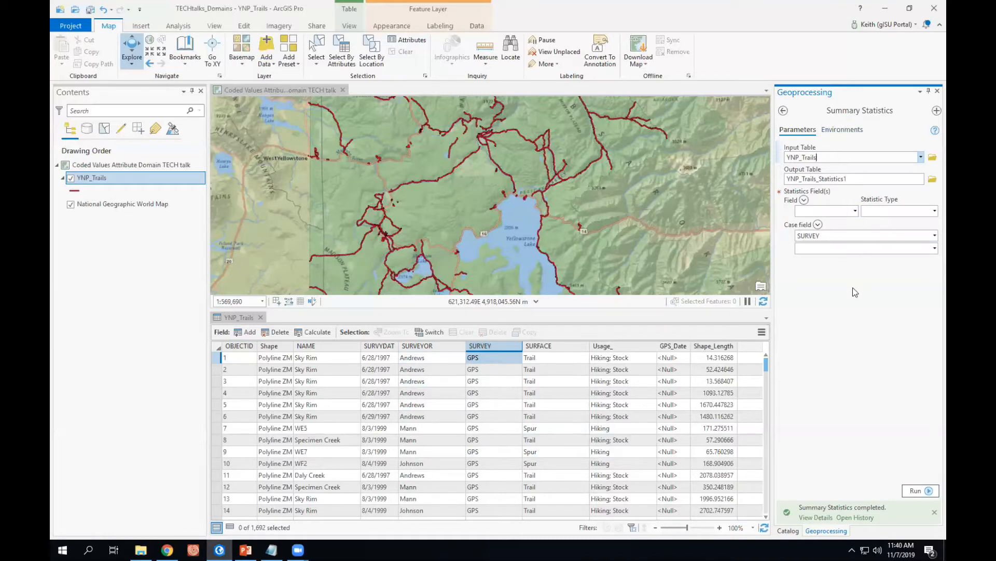
Set the output table to SurveyTypeList inside TECHtalks_Domains.gdb.
click(933, 180)
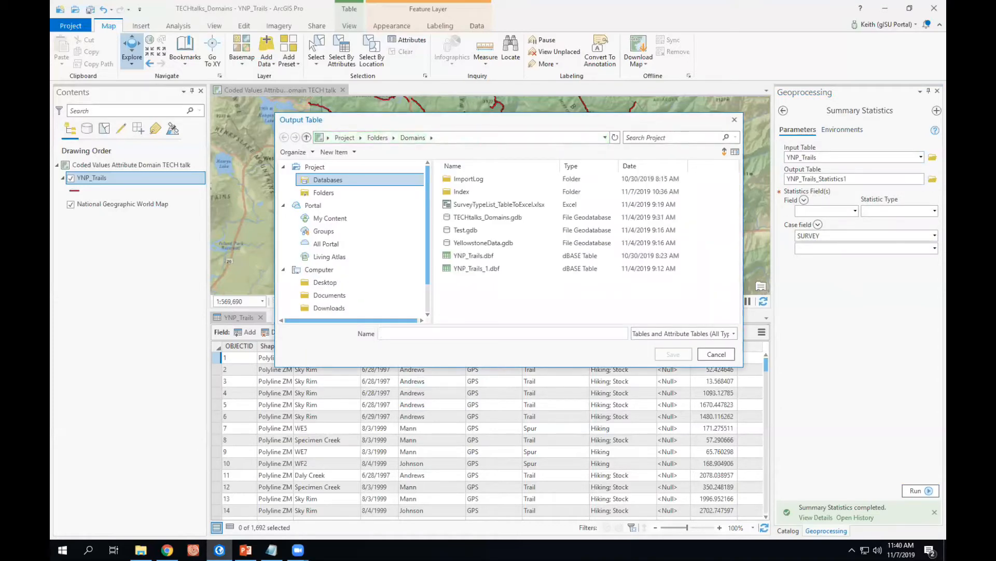
double_click(456, 217)
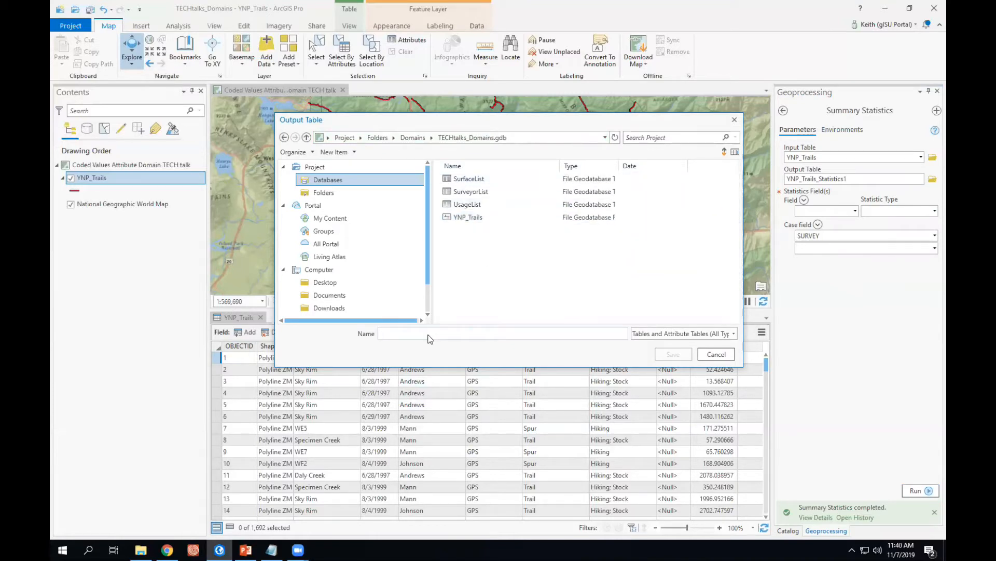
text(Surve)
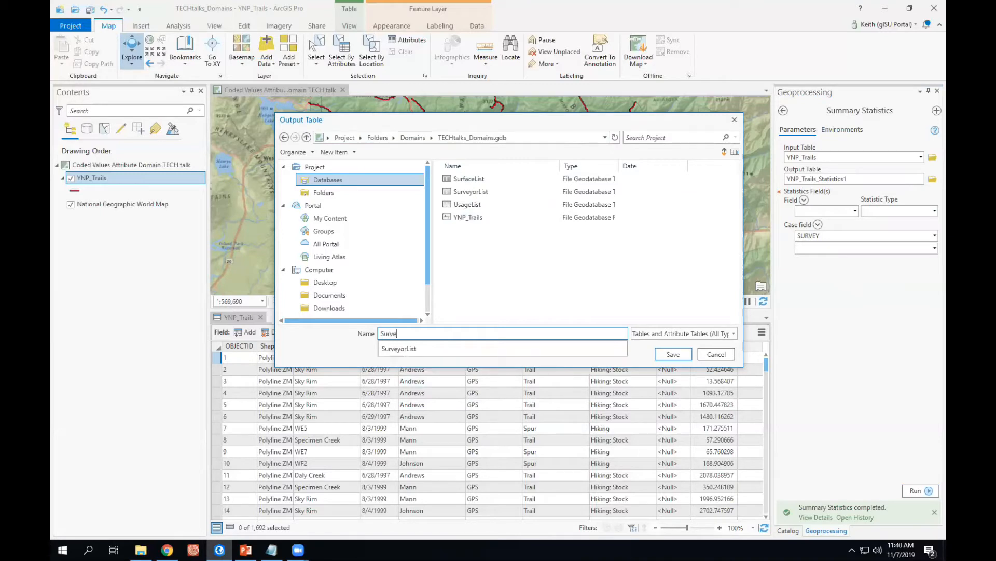
text(yTyp)
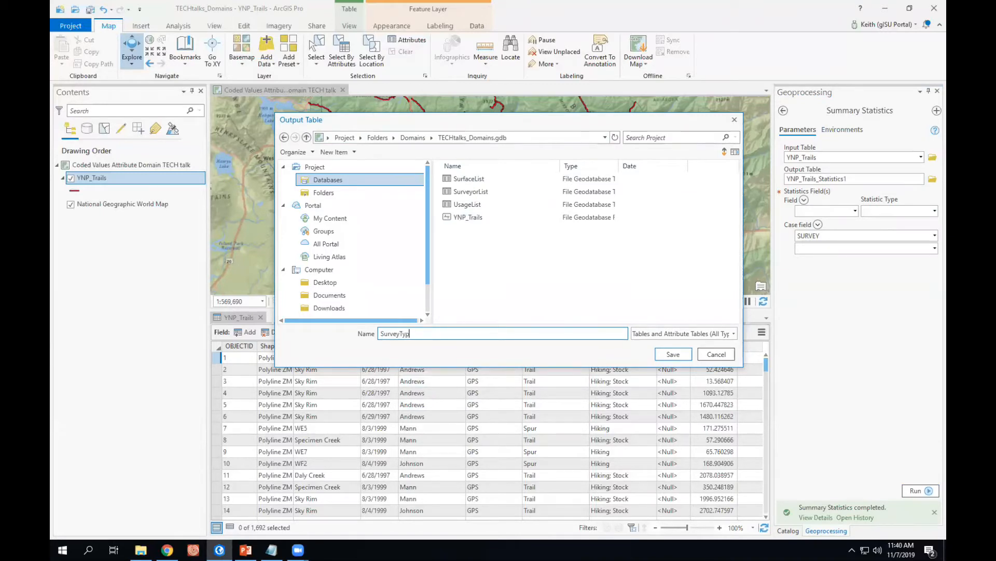
text(eList)
click(679, 358)
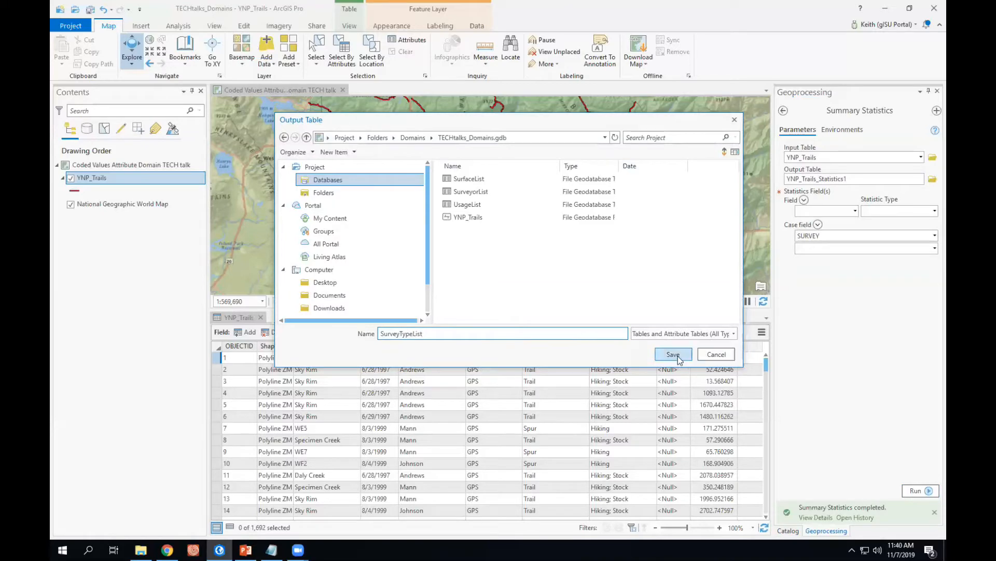
Add Shape_Length as the statistics field and run Summary Statistics.
click(855, 210)
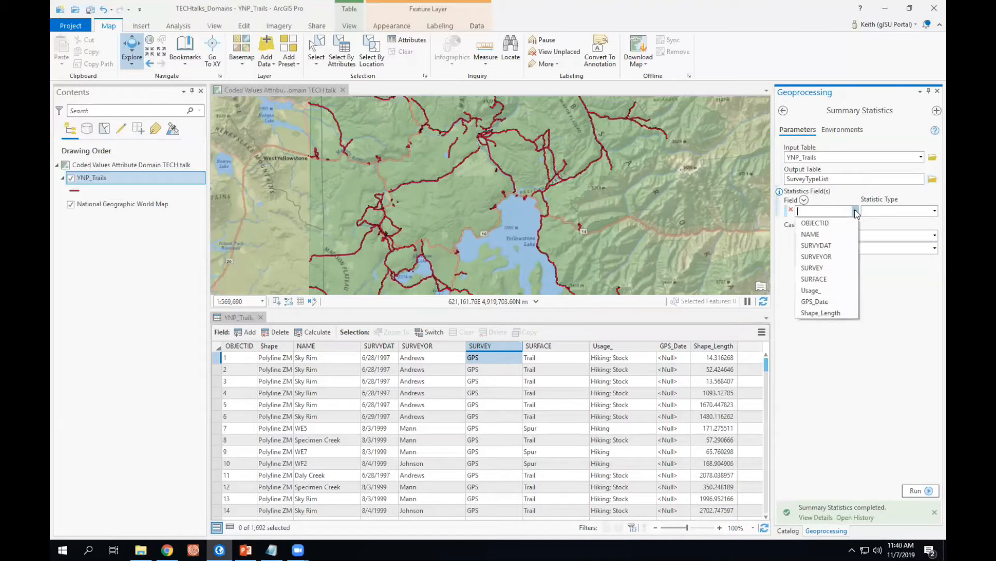
click(818, 313)
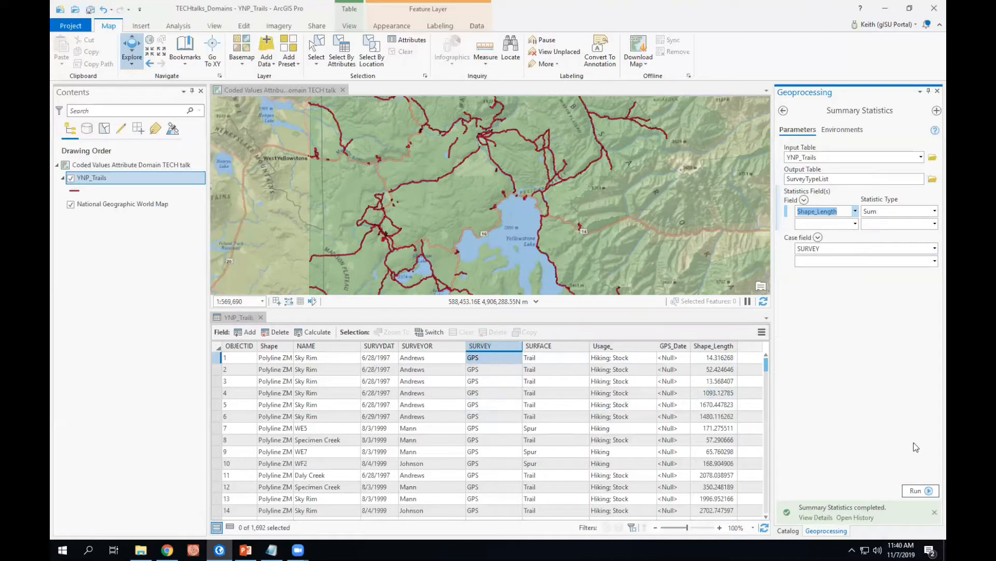
click(915, 491)
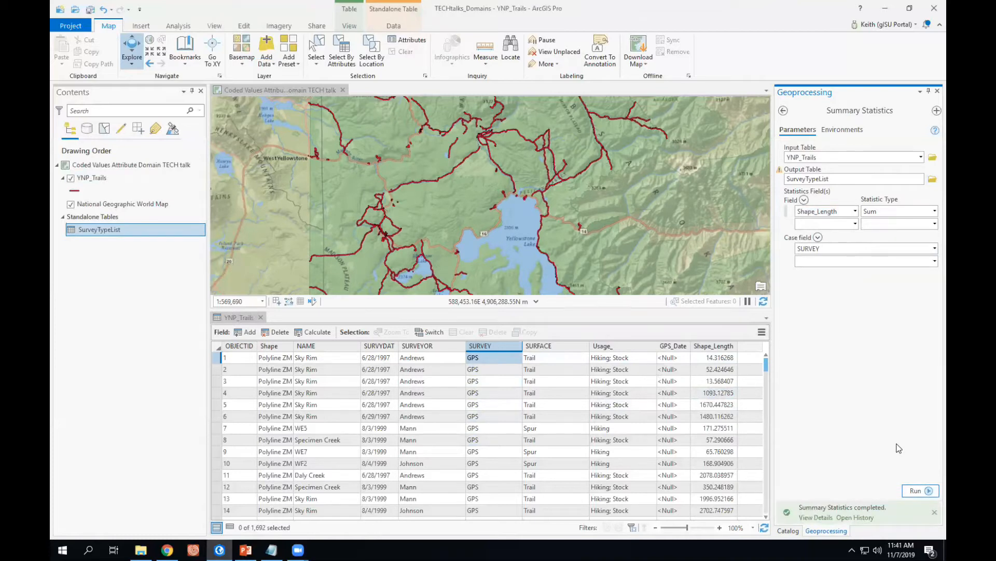
Open the SurveyTypeList table and review its list of survey type values.
right_click(101, 232)
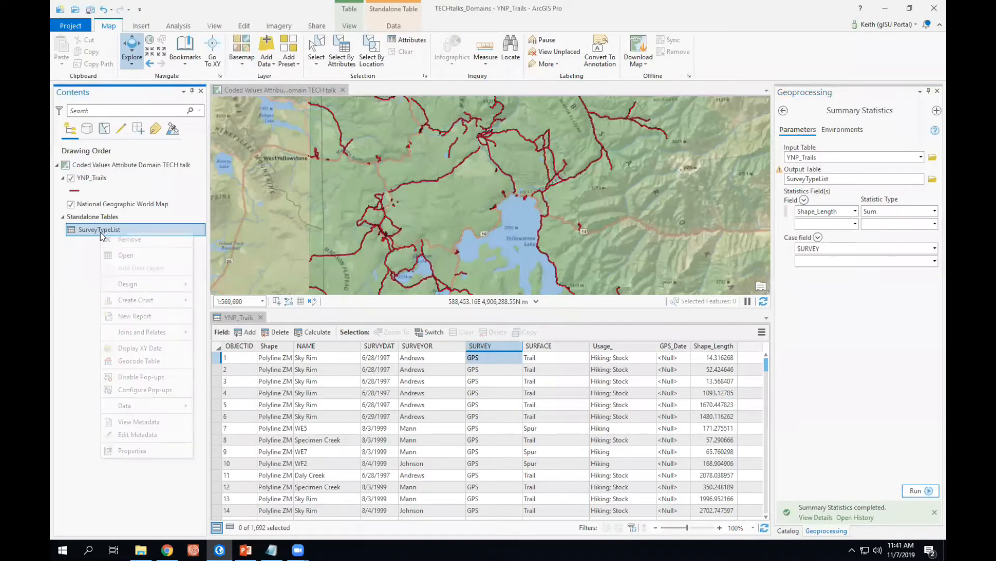
click(120, 255)
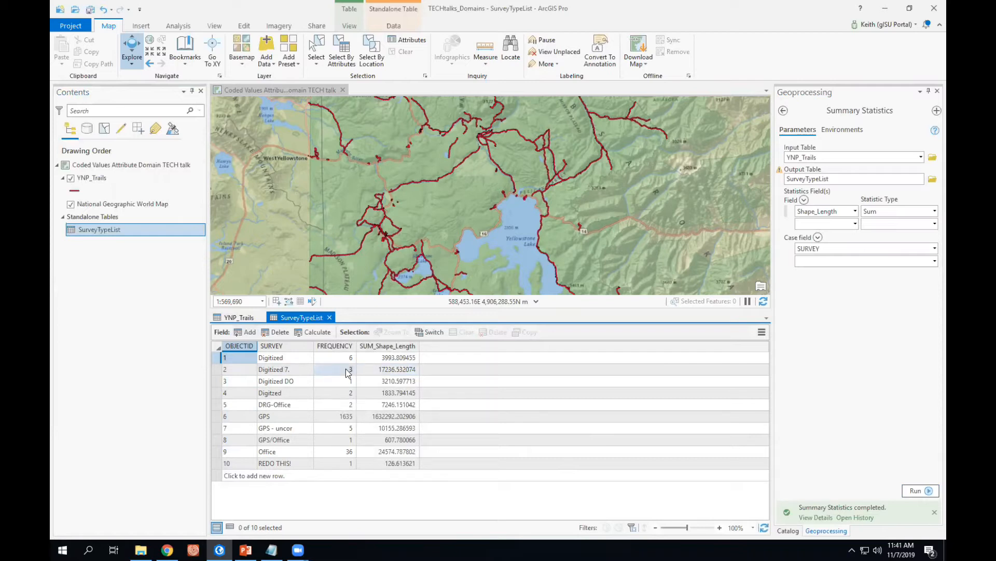
click(299, 360)
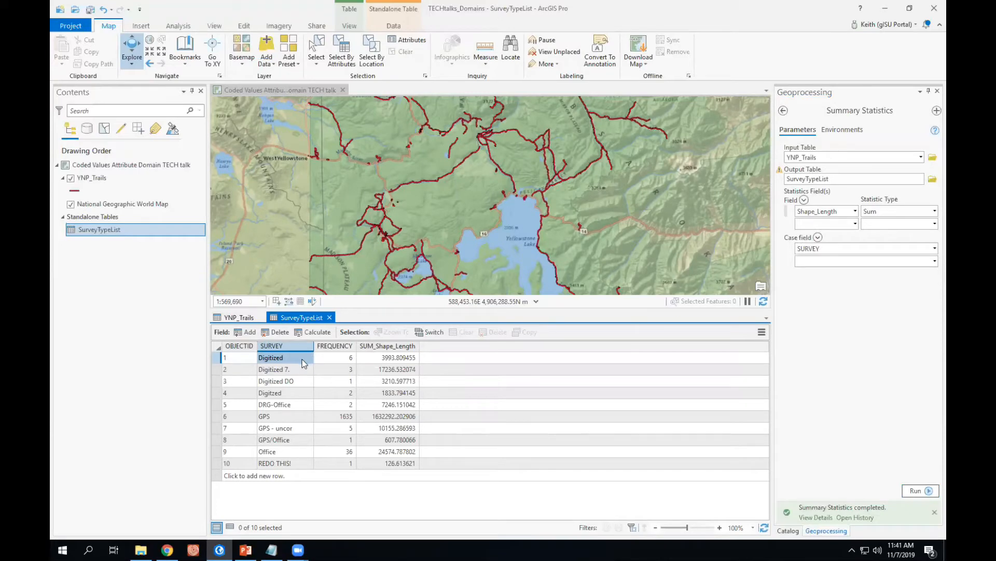
scroll(302, 360, up, 2)
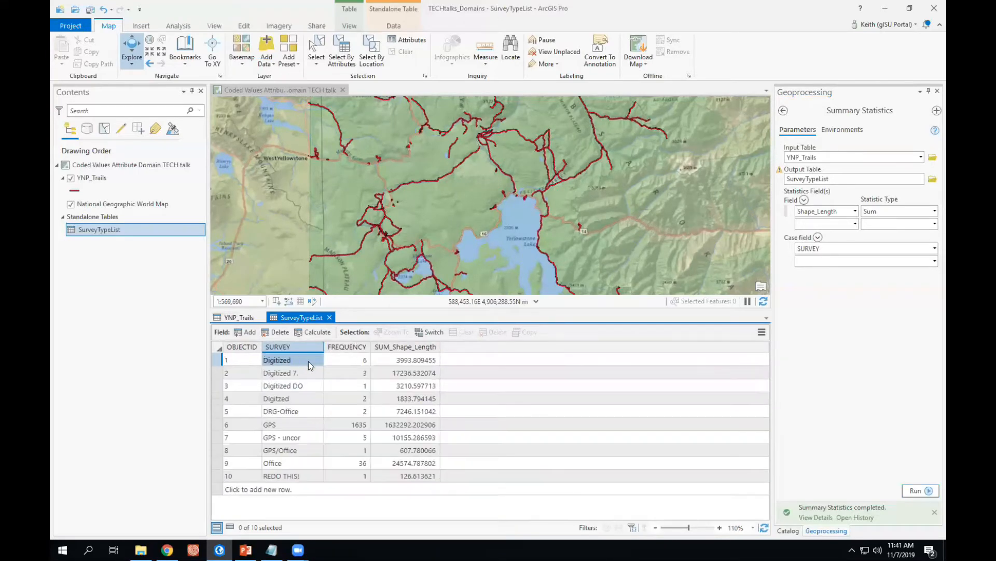
scroll(309, 361, up, 3)
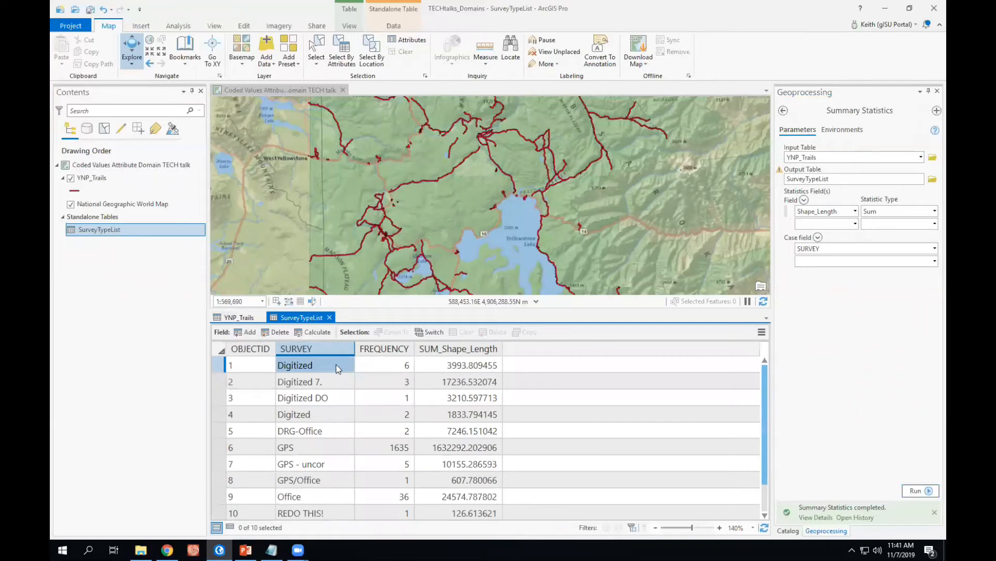
click(331, 415)
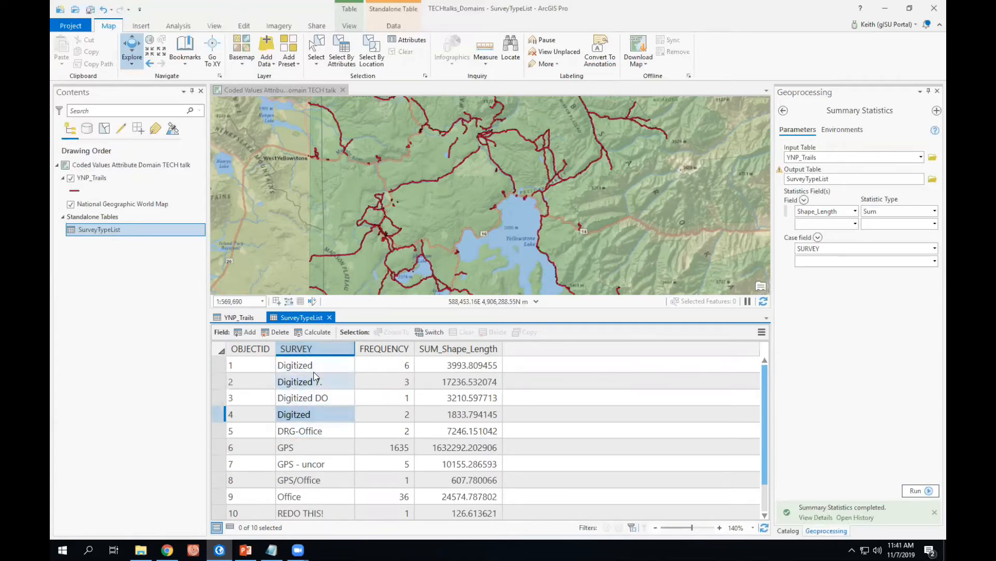
click(336, 387)
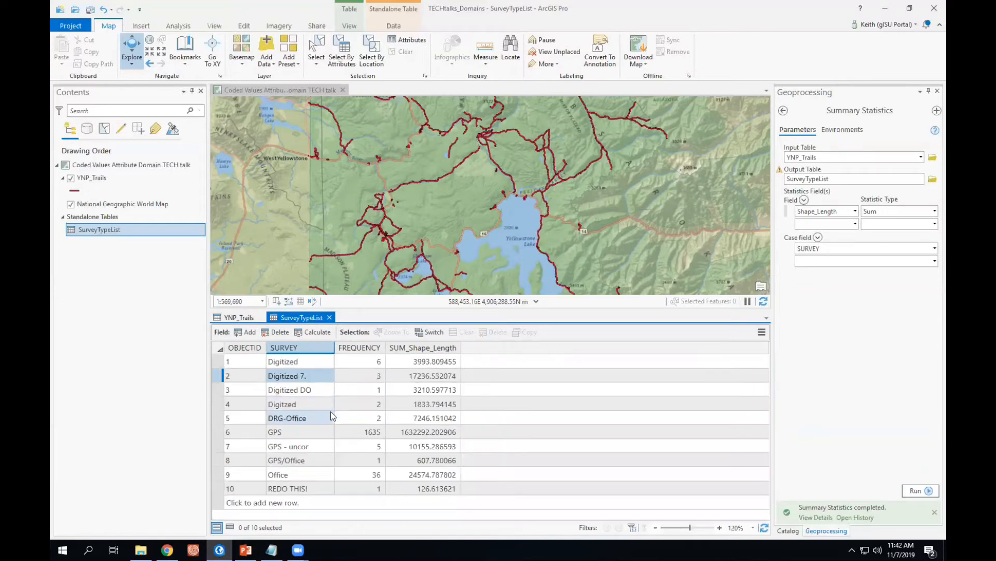
ctrl+scroll(331, 412, down, 1)
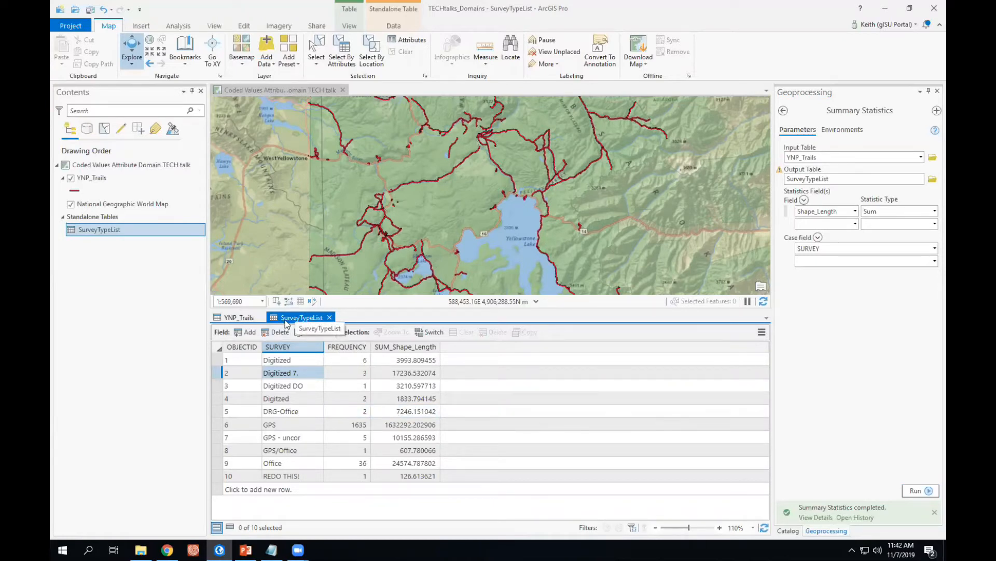
Add the SurfaceList table from TECHtalks_Domains.gdb to the map and open it.
click(794, 532)
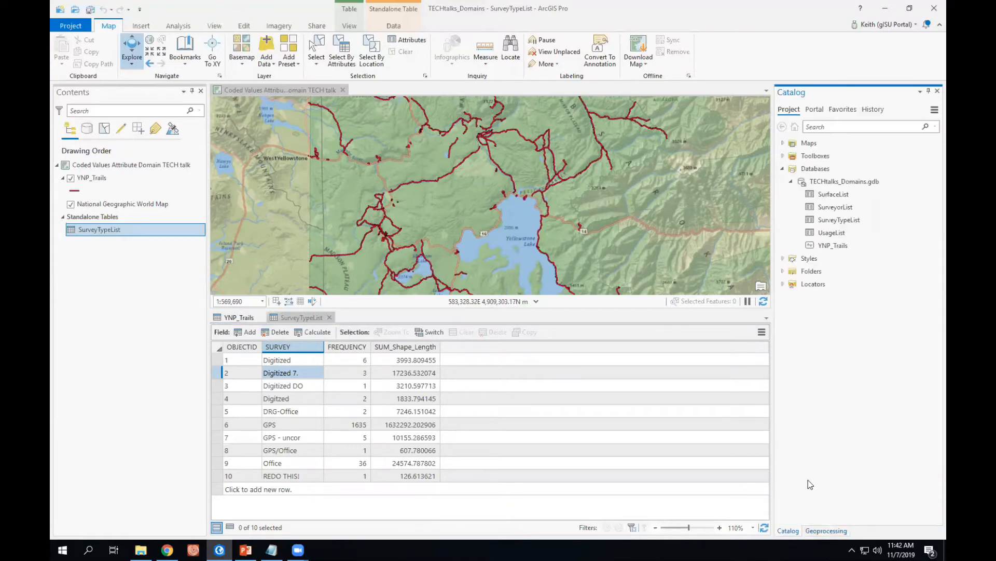
right_click(830, 194)
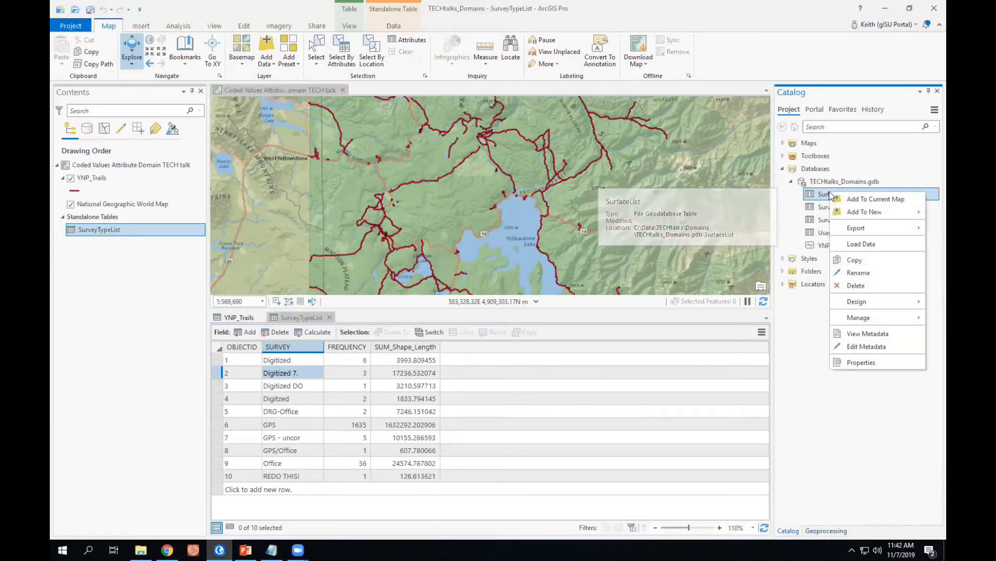
click(859, 199)
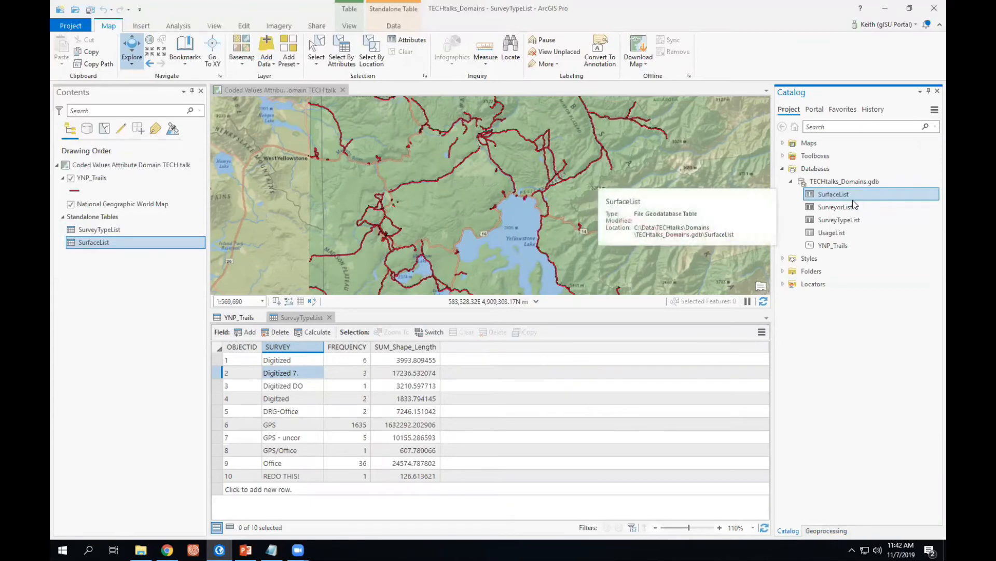
click(89, 243)
right_click(89, 243)
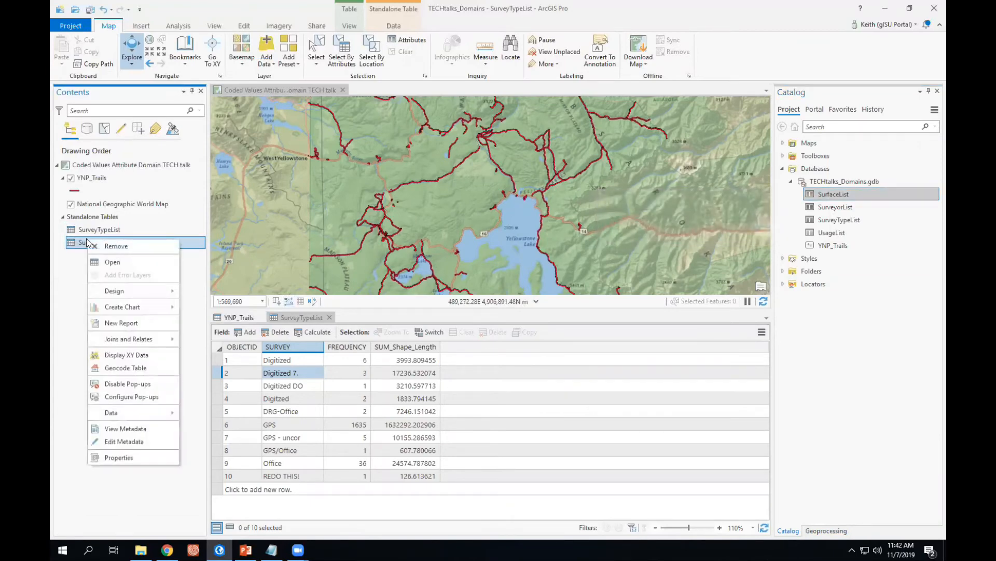
click(103, 263)
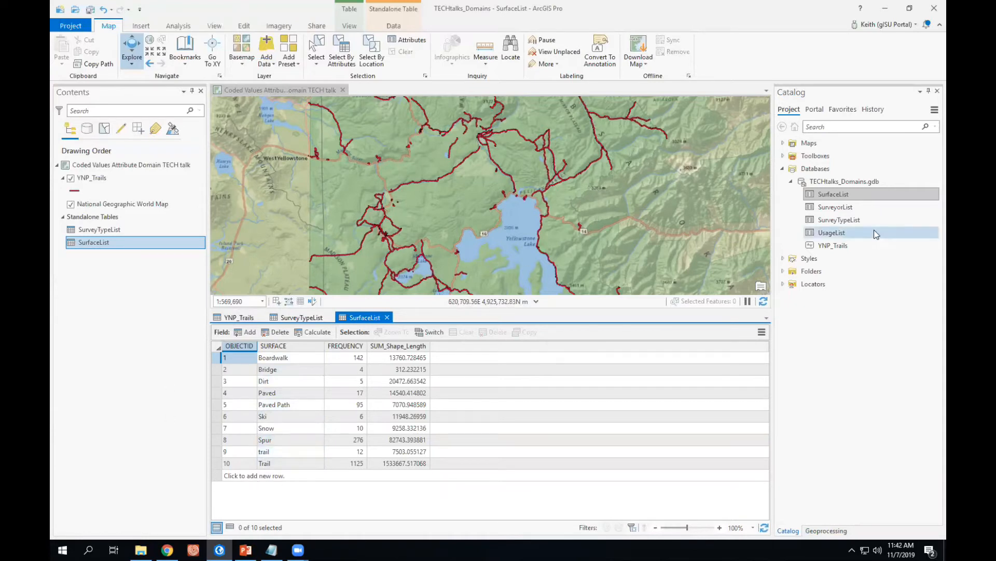
Add the SurveyorList table to the map, open it and scroll through the surveyor values.
right_click(829, 208)
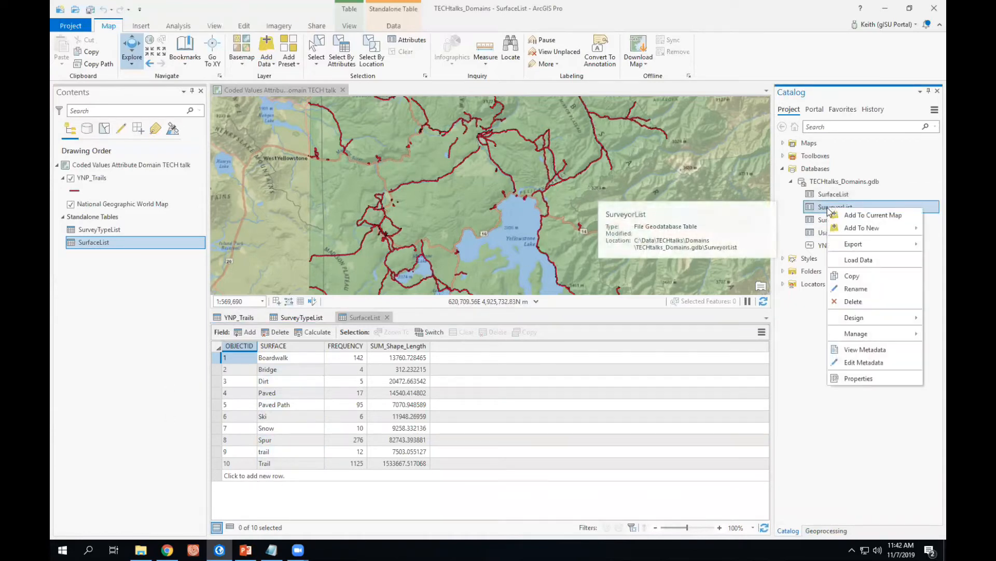
click(856, 215)
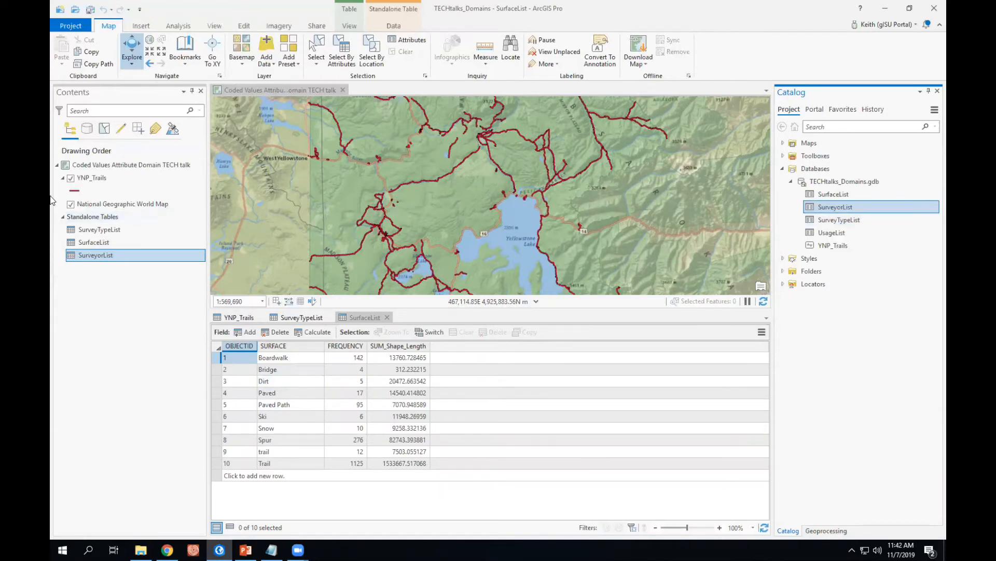
right_click(101, 256)
click(126, 279)
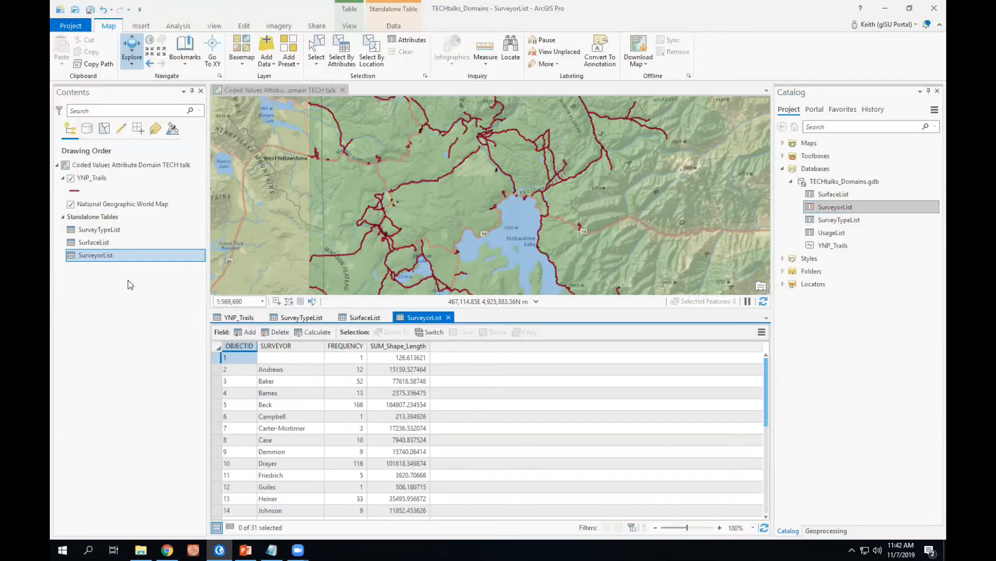
drag(768, 384, 799, 367)
drag(768, 384, 801, 468)
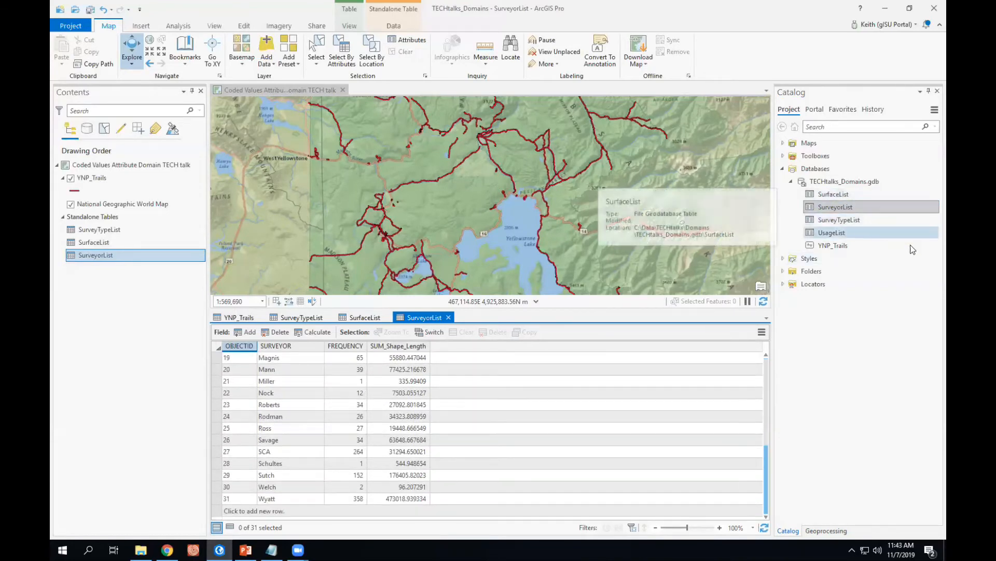
Add the UsageList table to the map and open it to review the usage values.
right_click(825, 233)
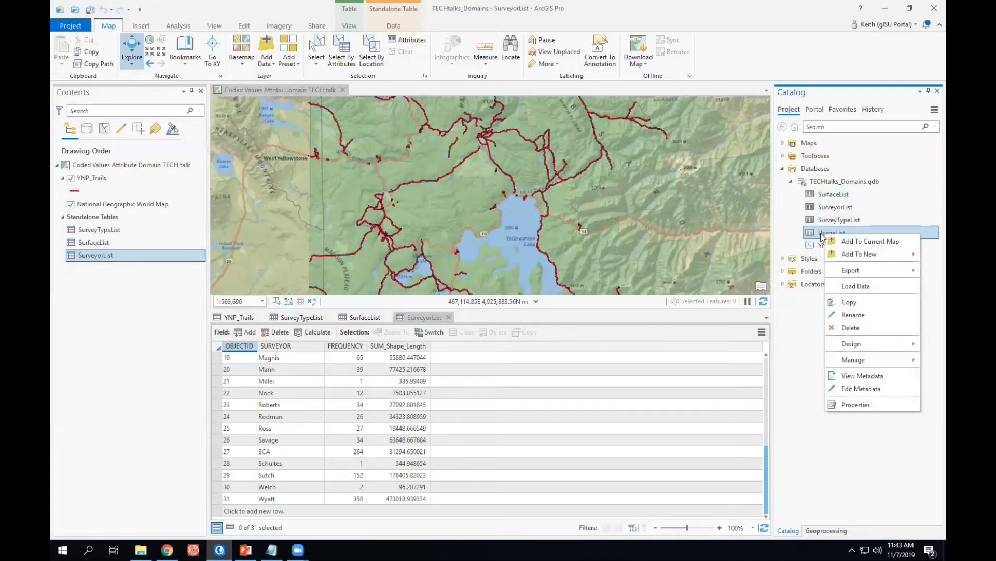
click(842, 242)
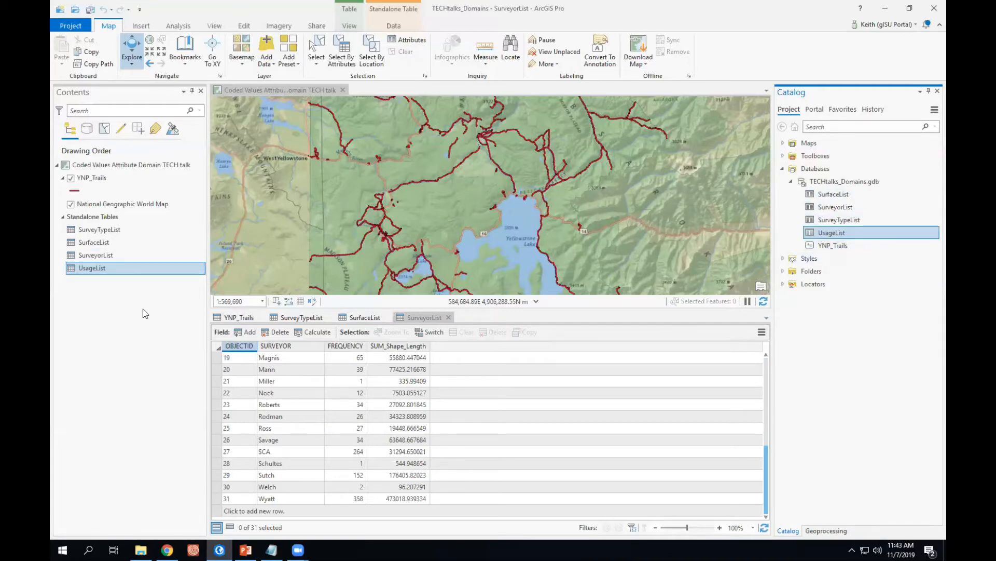
right_click(83, 270)
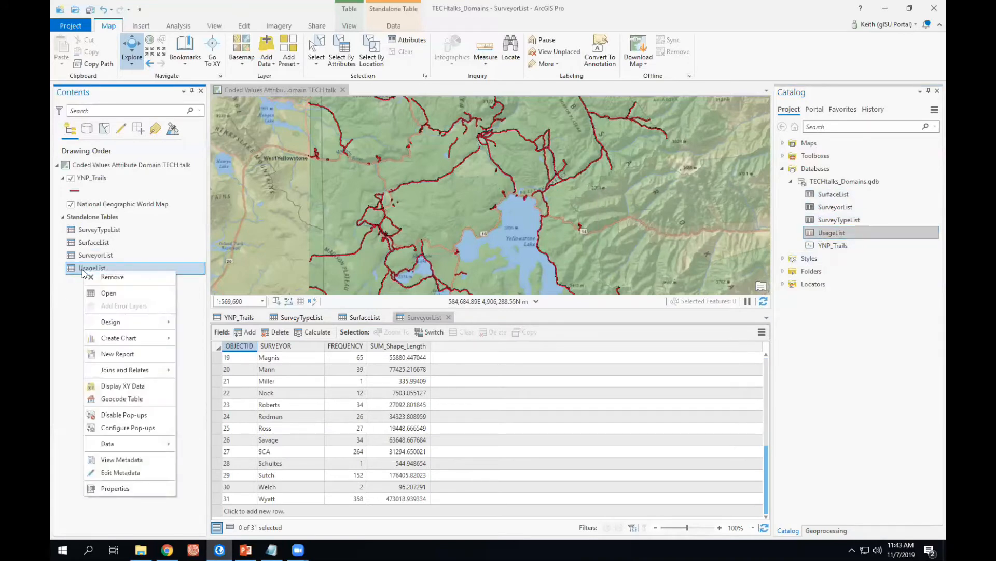
click(108, 293)
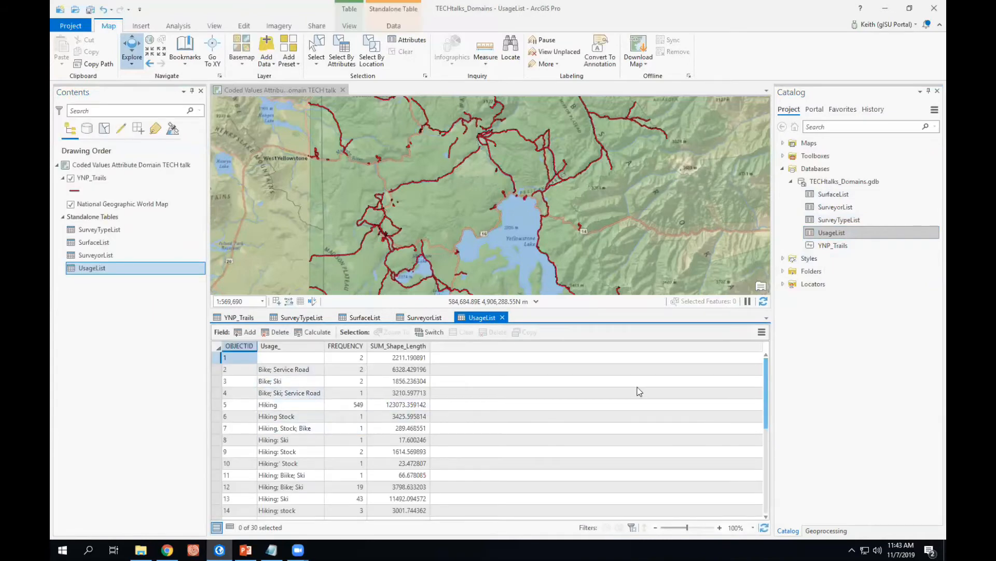
drag(767, 372, 787, 369)
Close the UsageList, SurveyorList and SurfaceList tables and return to the YNP_Trails table.
click(503, 317)
click(448, 317)
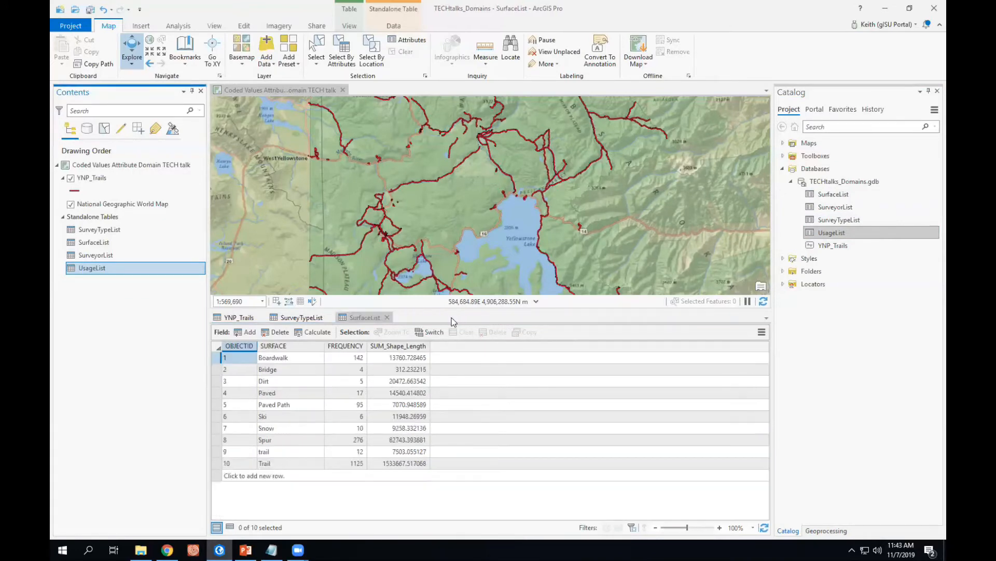
click(387, 317)
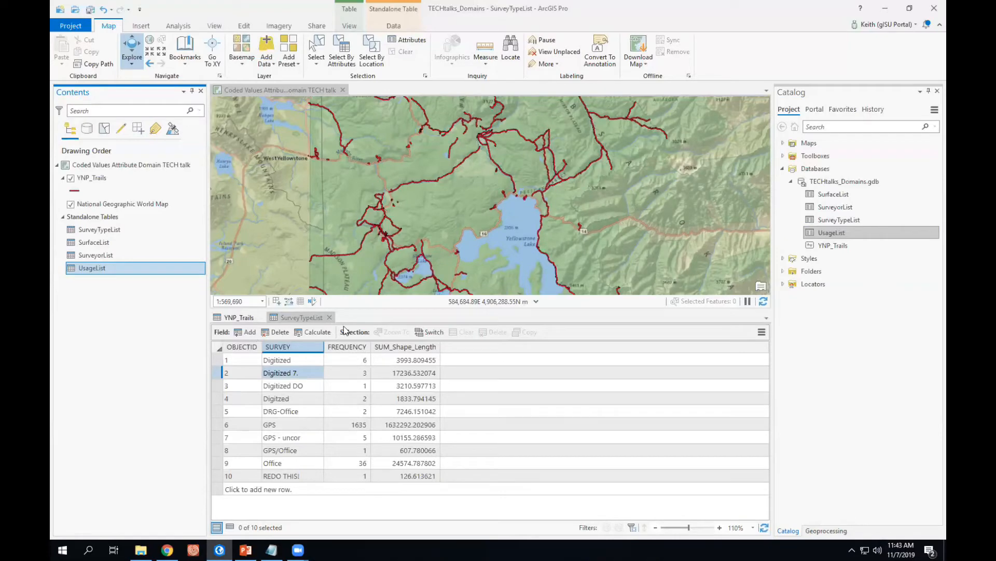
click(241, 317)
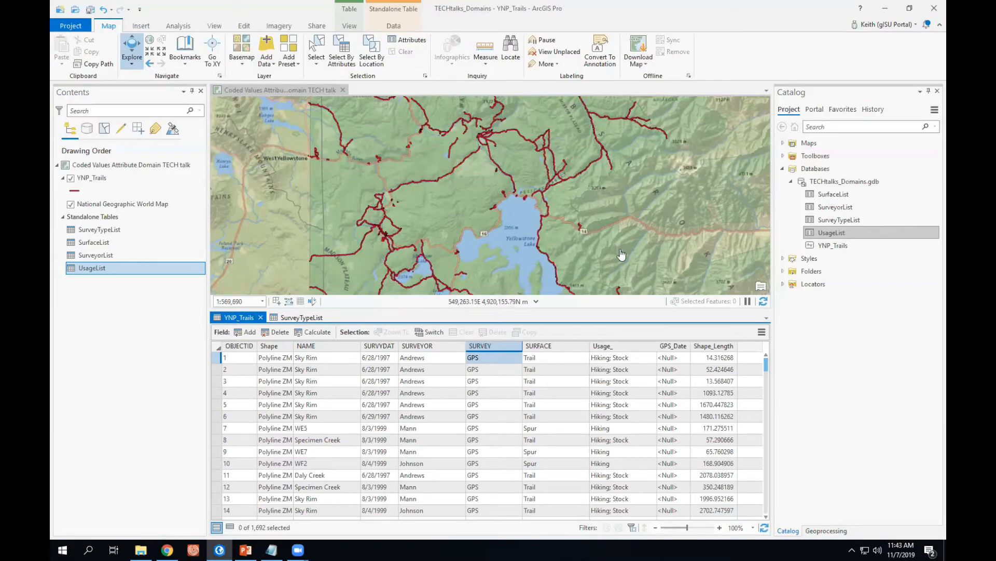
Open the Domains view for the YNP_Trails geodatabase and create a new domain named SurveyType.
click(90, 179)
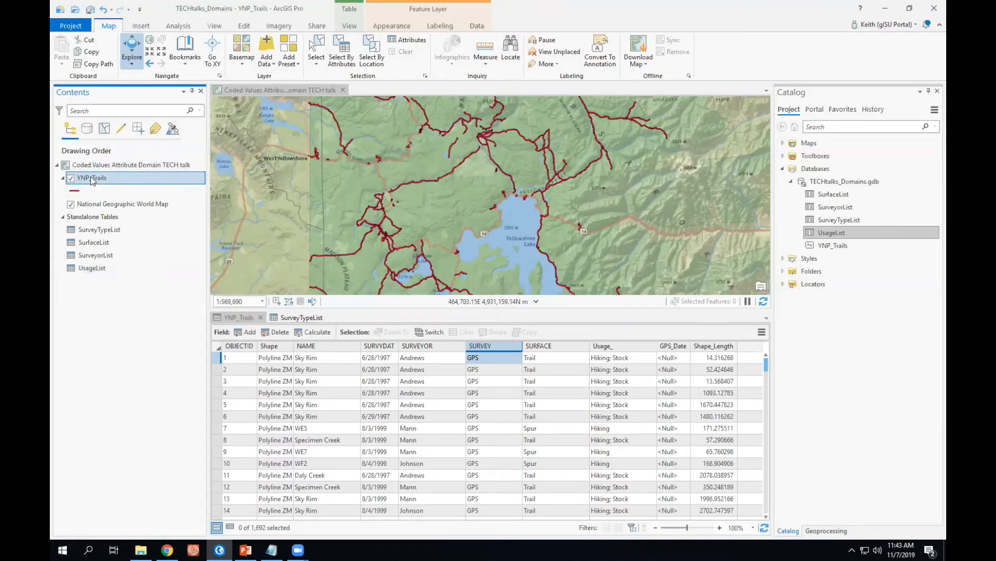
right_click(89, 180)
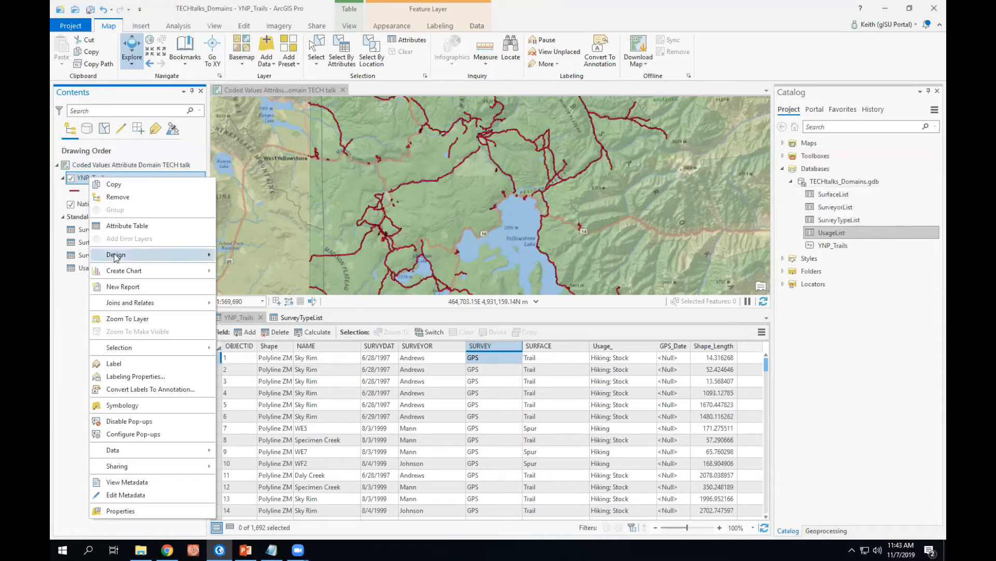
mouse_move(115, 257)
click(254, 255)
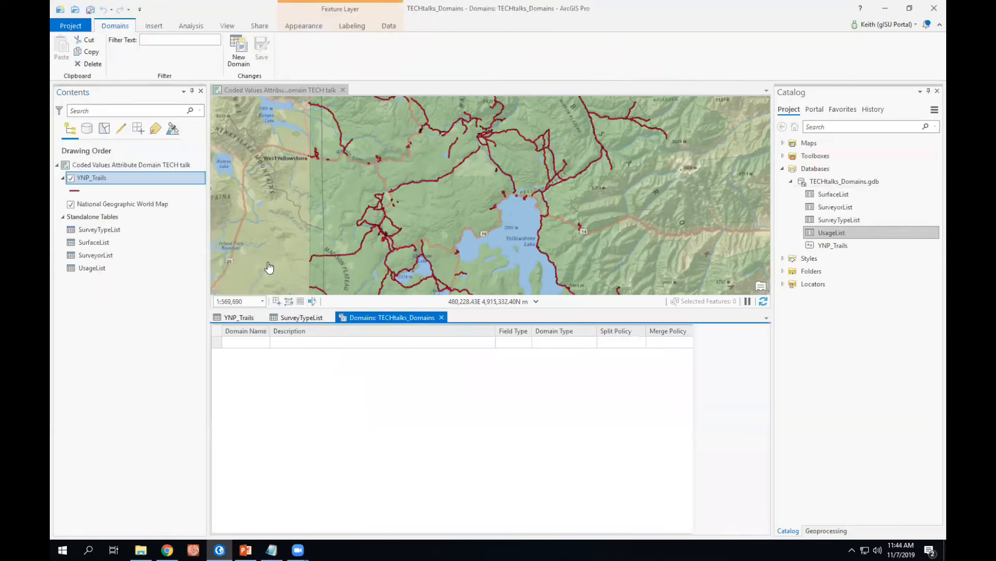
click(239, 49)
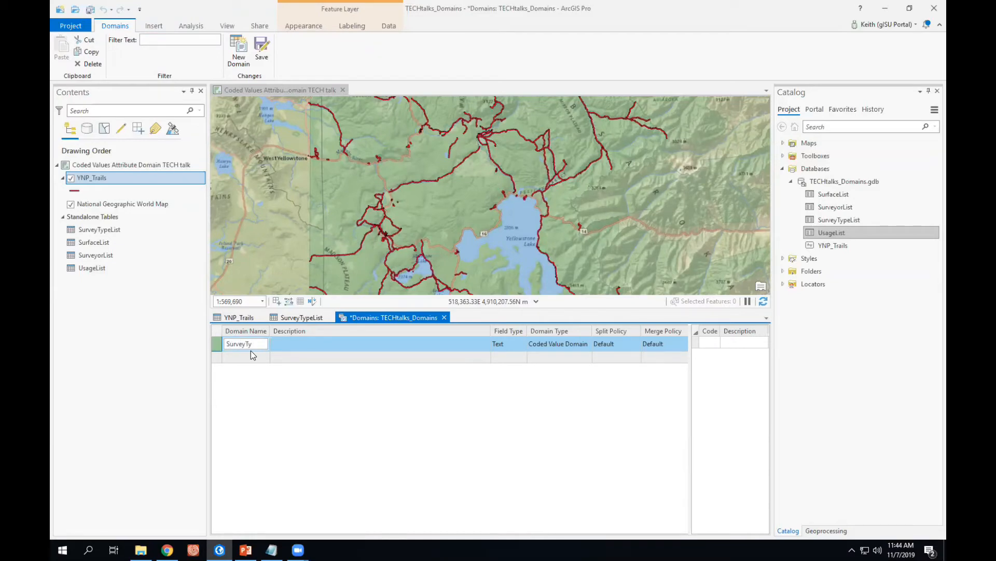
Enter the SurveyType domain description as "Type of survey used on this trail".
click(306, 342)
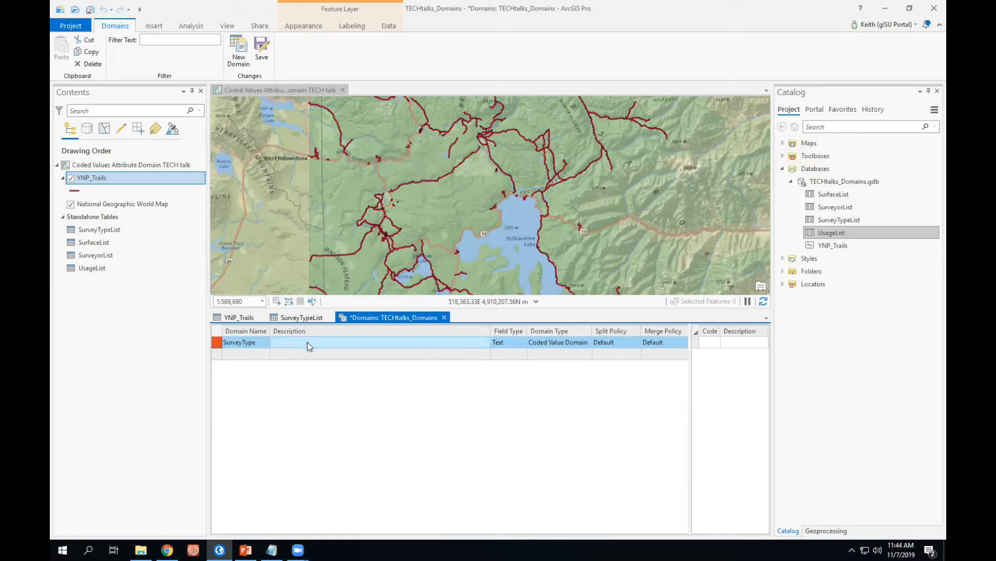
click(305, 342)
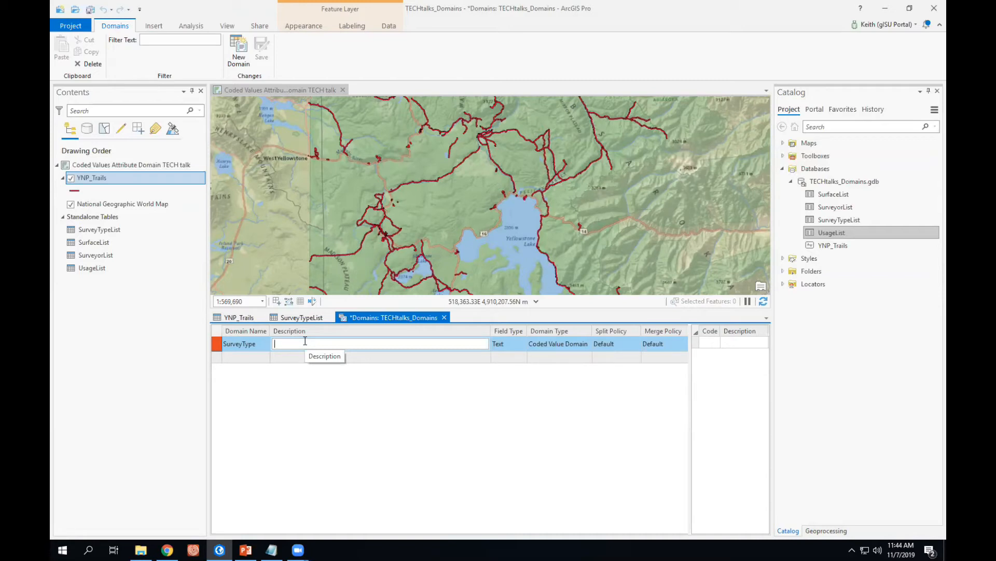
text(T)
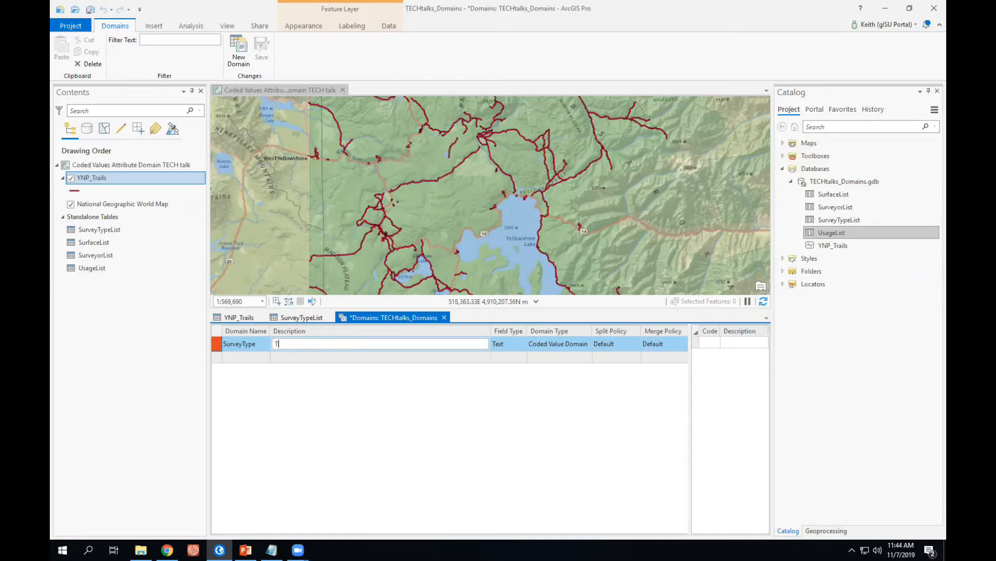
text(ype of survey used on this trail)
key(Tab)
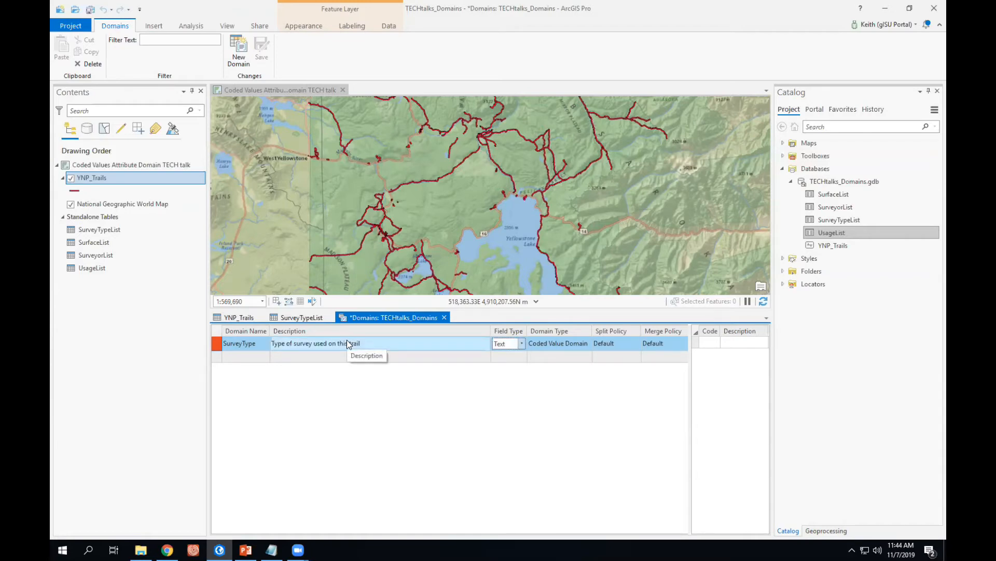
Set the SurveyType domain's field type to Short and widen the codes pane.
click(522, 345)
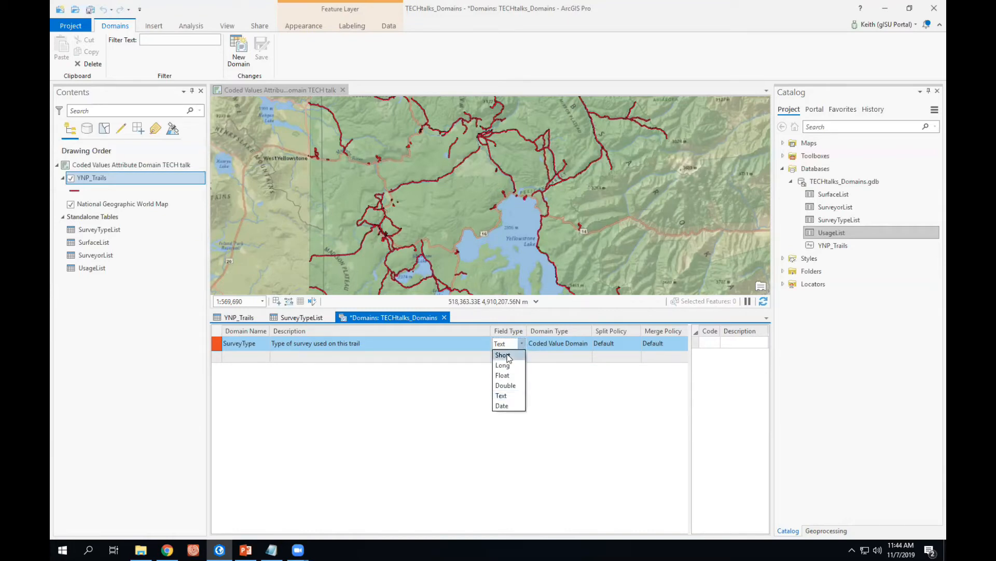
click(508, 357)
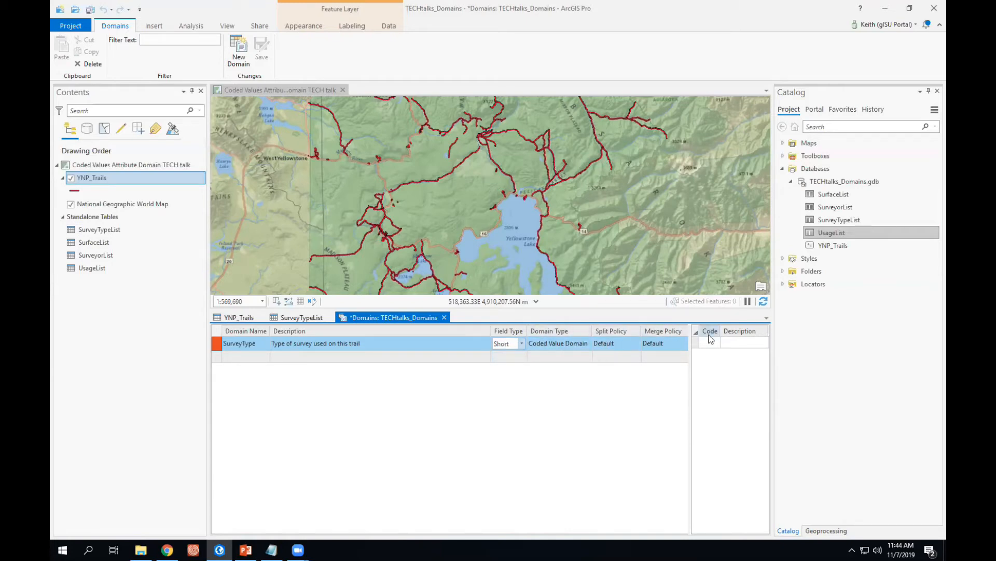
drag(689, 367, 602, 367)
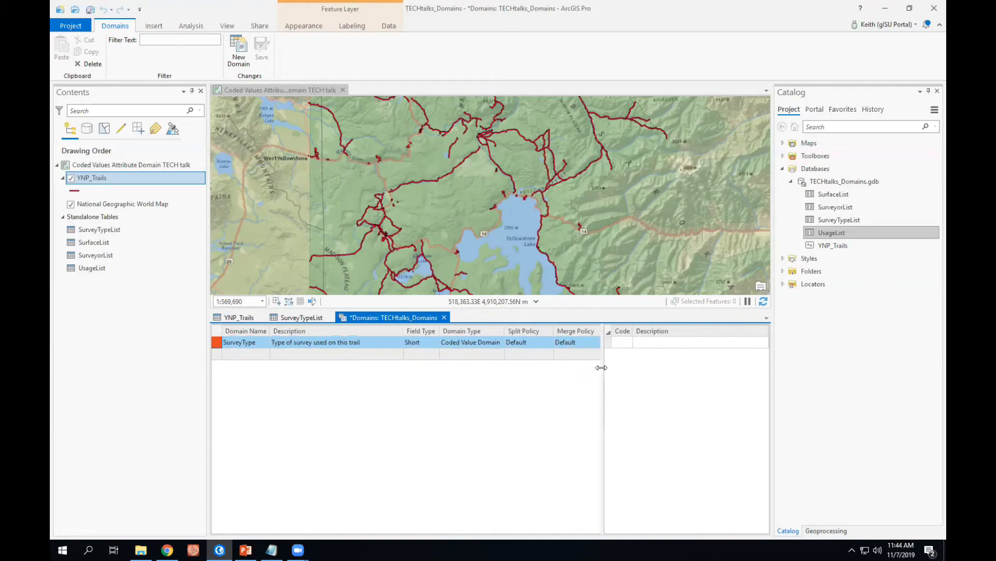
Add code 0 with the description "Unknown" to the SurveyType domain's coded values.
click(624, 343)
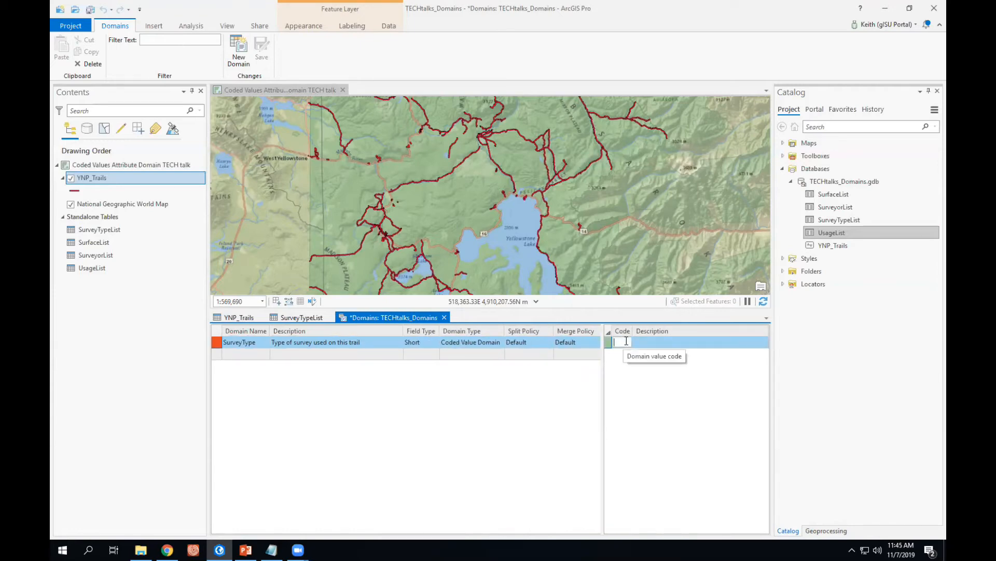
text(0)
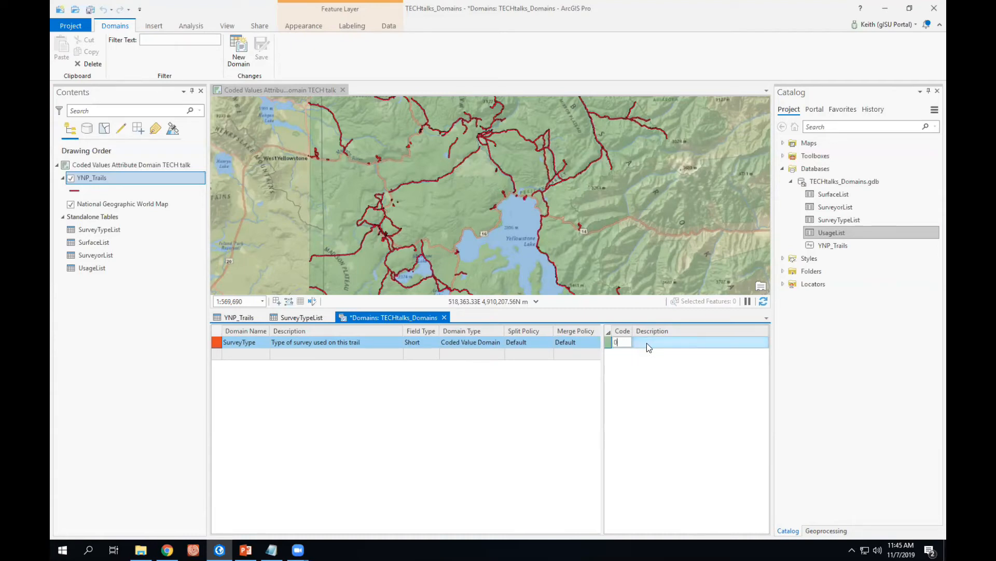
click(648, 342)
text(Unkown)
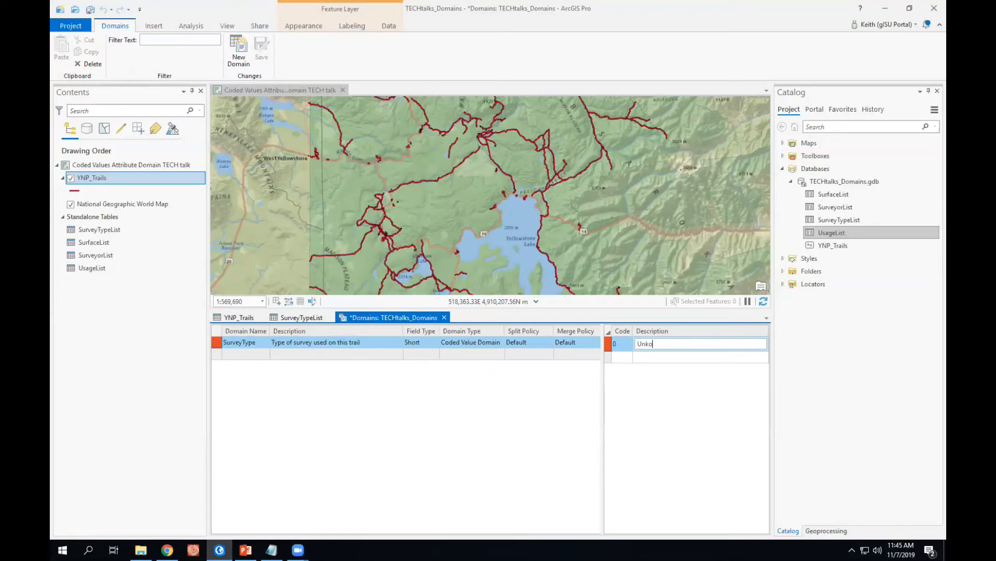
key(BackSpace)
key(BackSpace)
key(BackSpace)
text(nown)
key(Return)
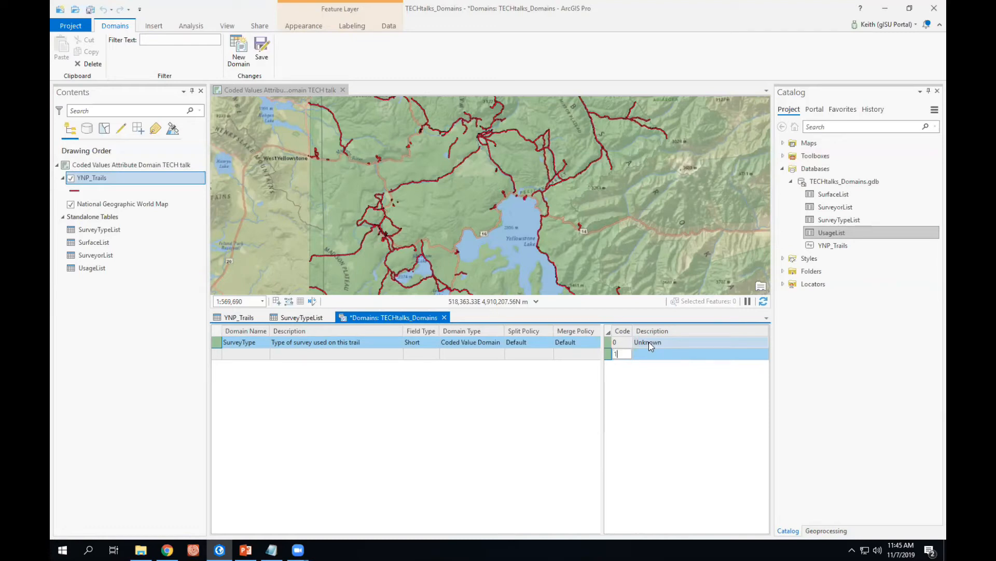
Add code 1 described as "Digitized" and code 2 described as "Digitized 7".
text(1)
key(Tab)
text(Dig)
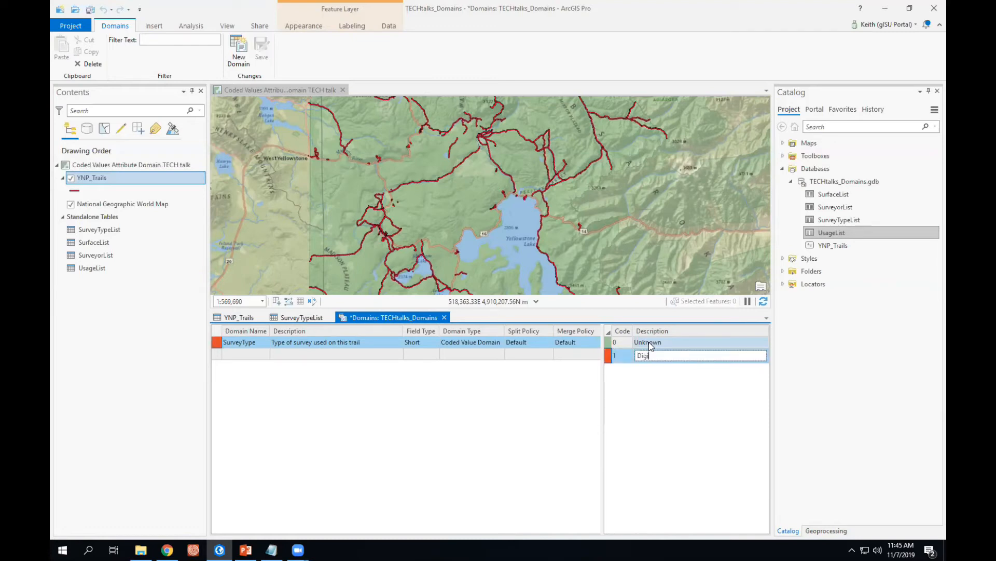
text(itized)
key(Tab)
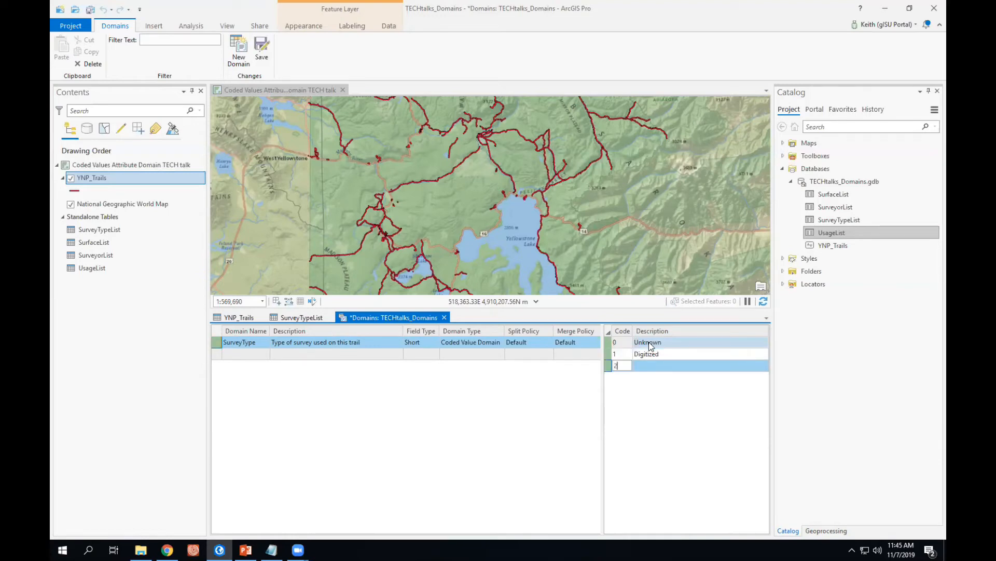
key(Tab)
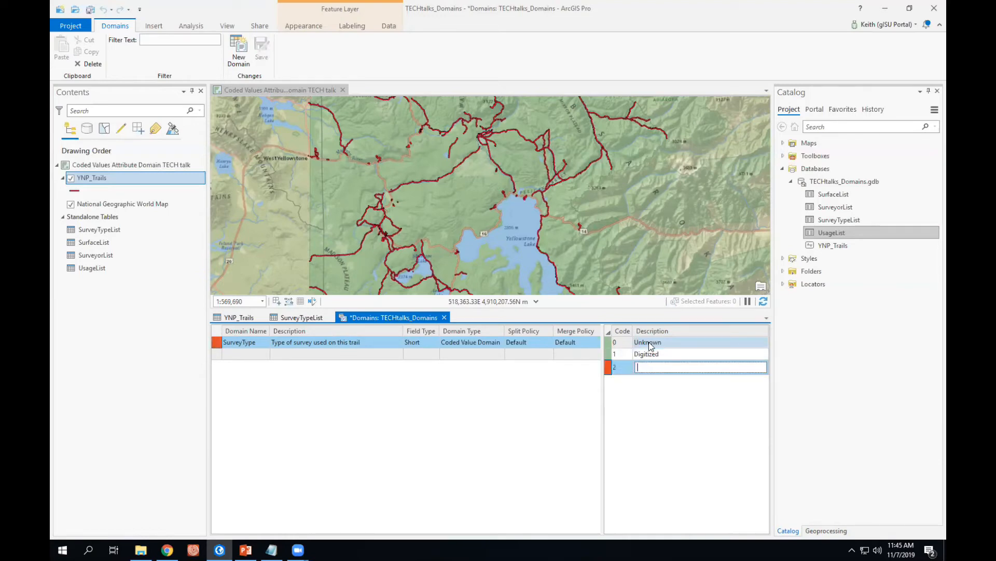
text(Digitized)
text(7)
key(Return)
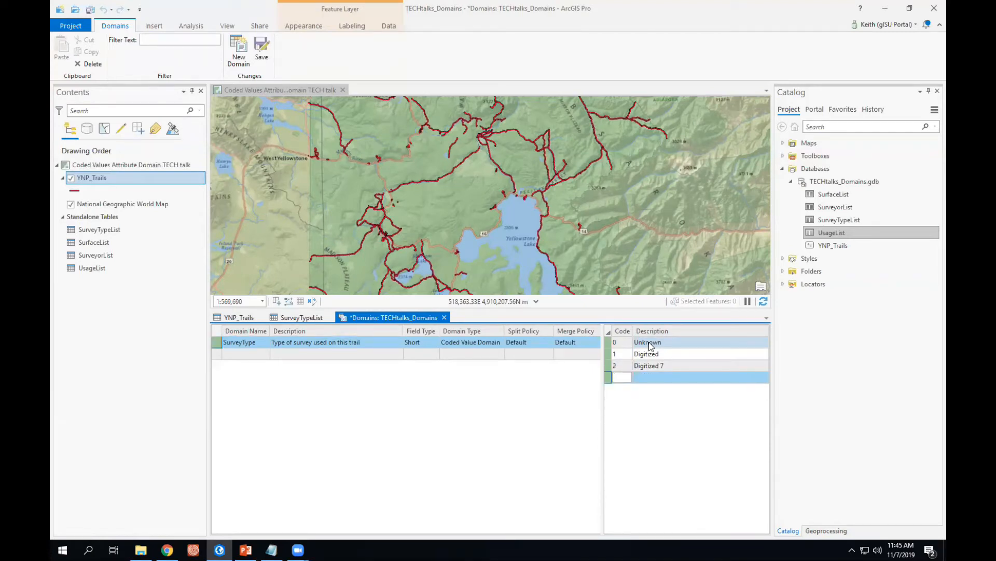
Add code 3 with the description "Digitized DO" to the SurveyType domain.
text(D)
key(BackSpace)
key(Tab)
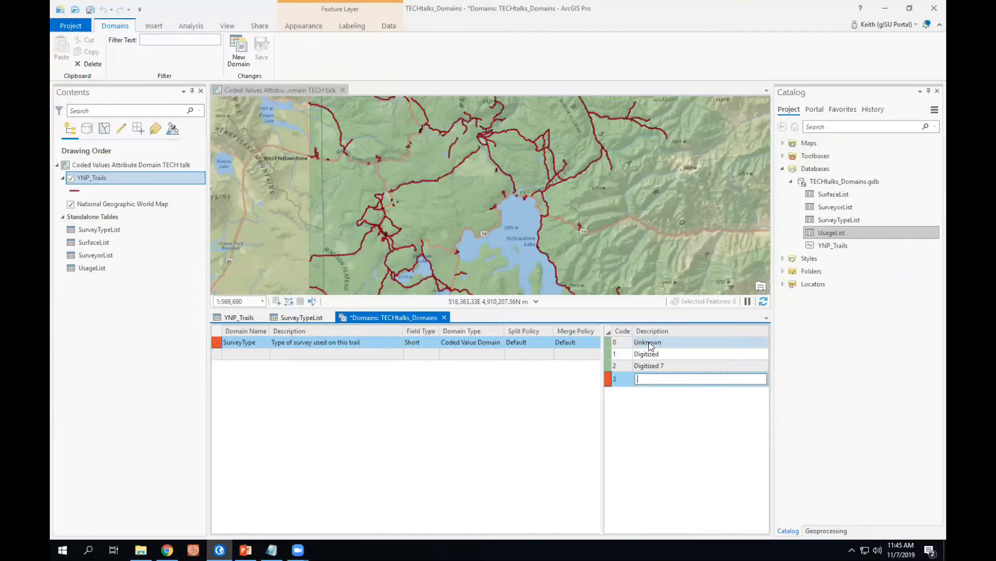
text(Digitized DO)
key(Return)
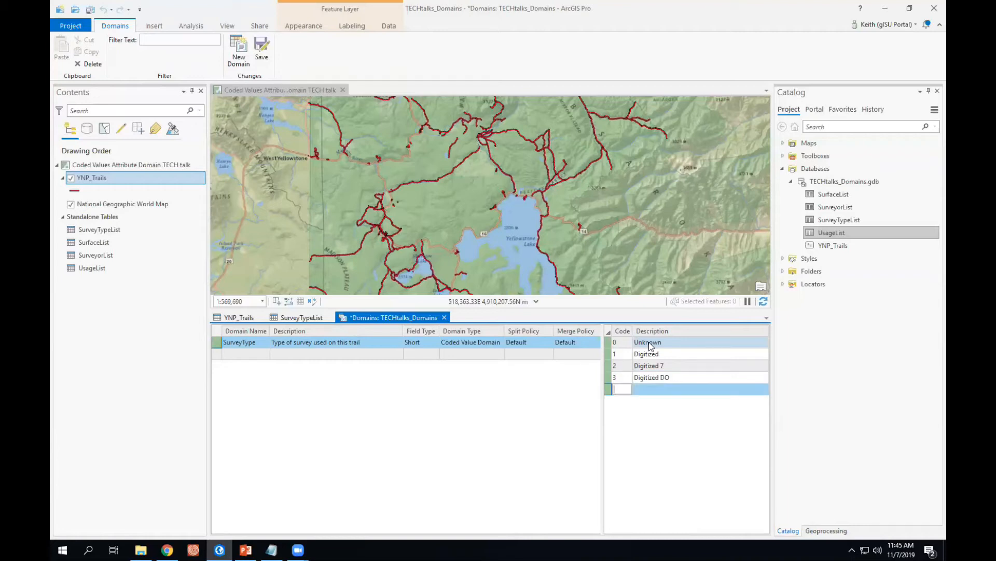
Add code 4 with the description "DRG Office".
text(4)
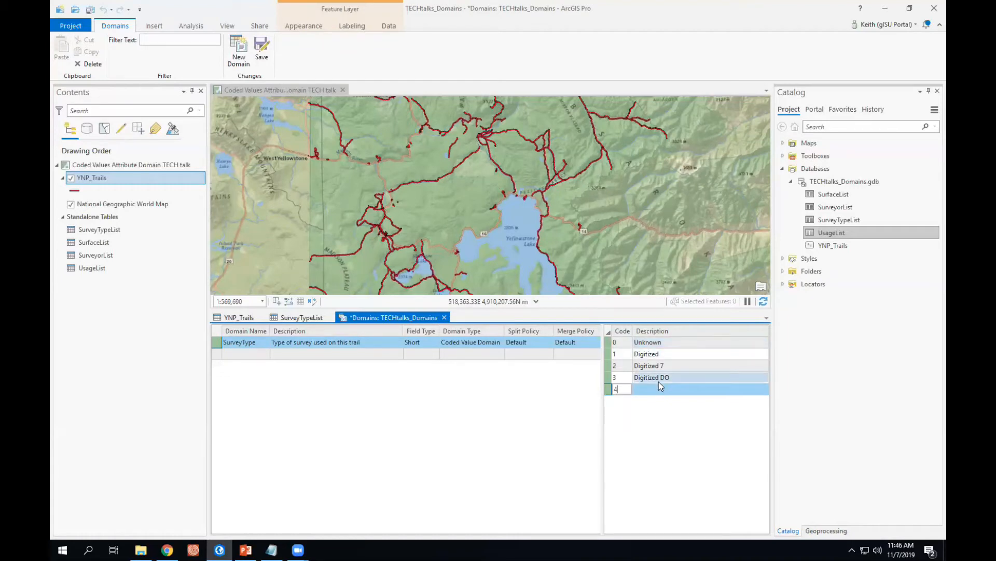
click(645, 388)
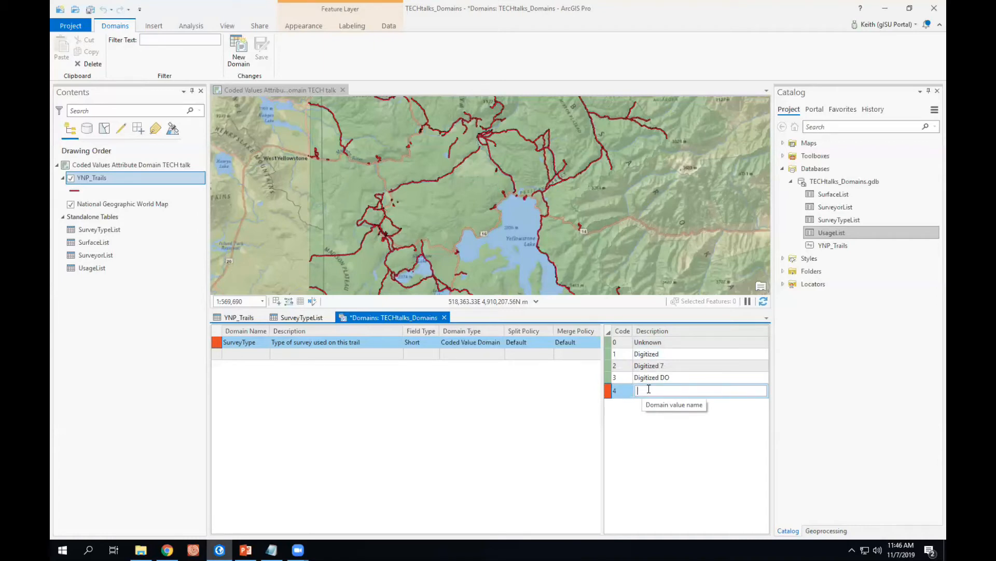
text(DRG Office)
key(Return)
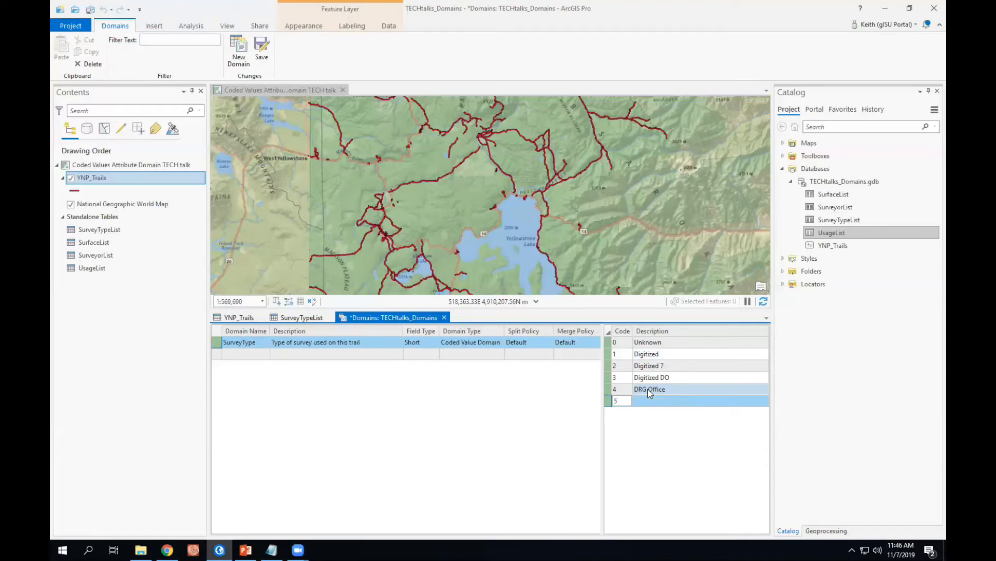
Add code 5 described as "GPS" and code 6 described as "GPS Uncorrected".
key(Tab)
text(GPS)
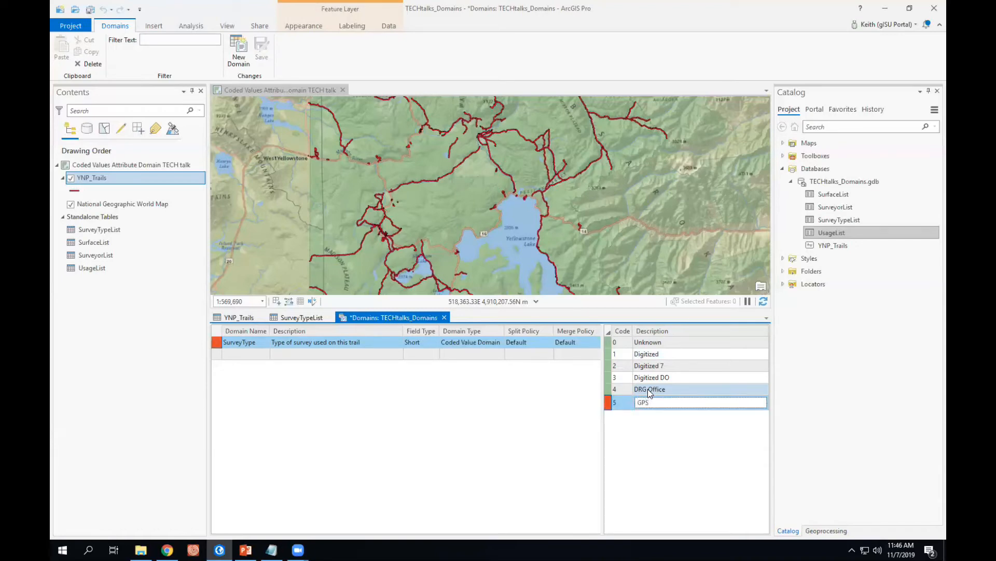
key(Return)
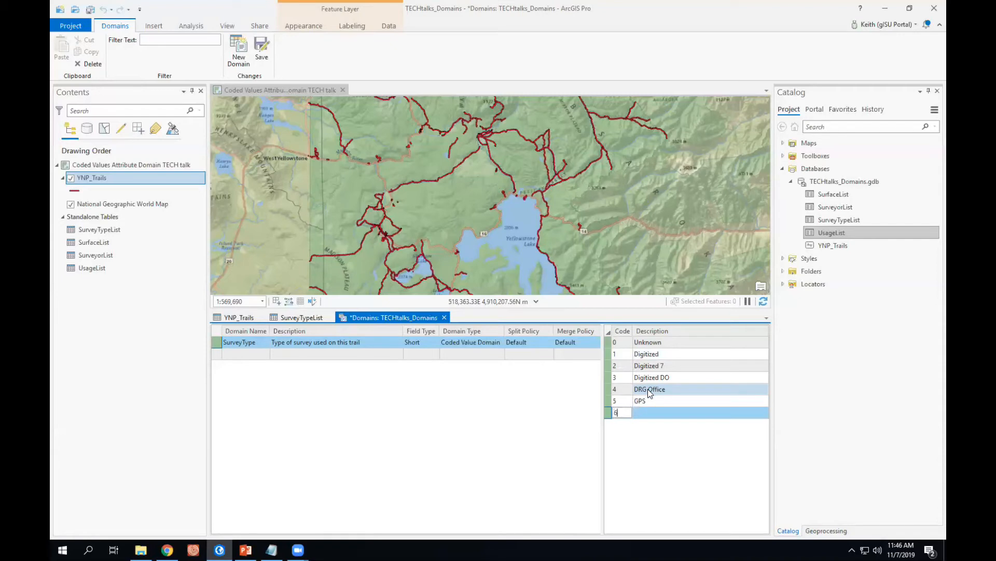
text(6)
key(Tab)
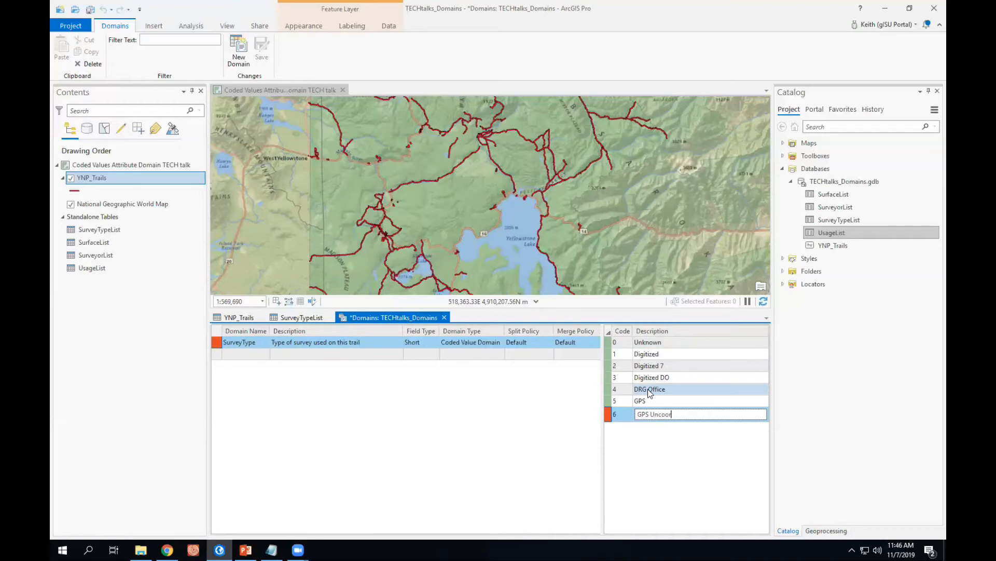
text(GPS Uncorrected)
key(Return)
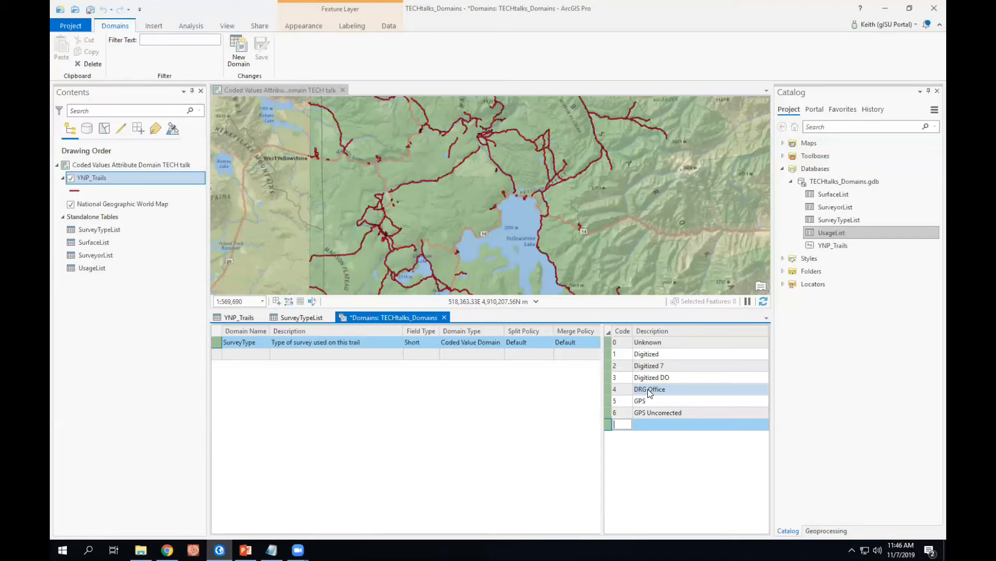
Add code 7 with the description "GPS Office".
text(7)
key(Tab)
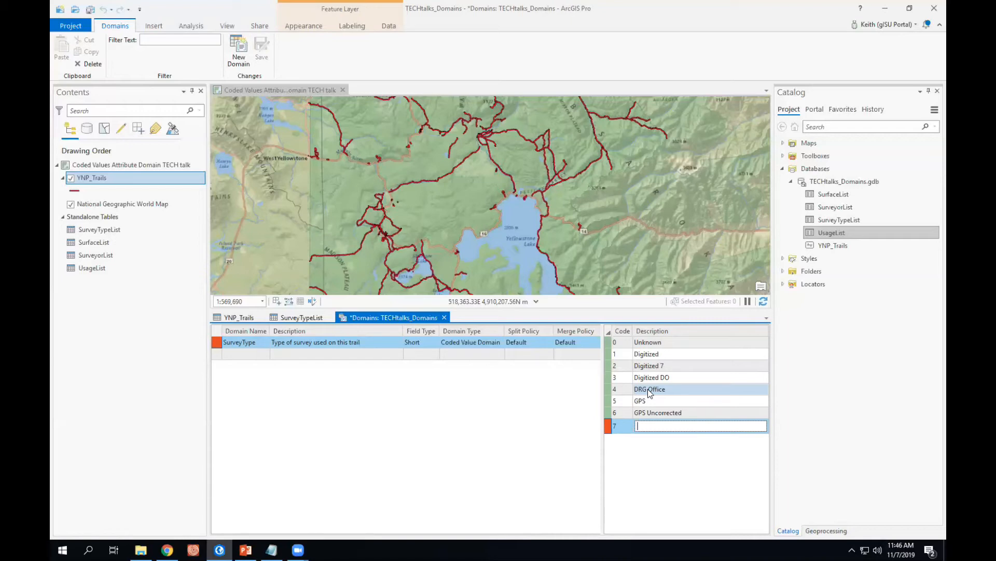
text(GPS Office)
key(Return)
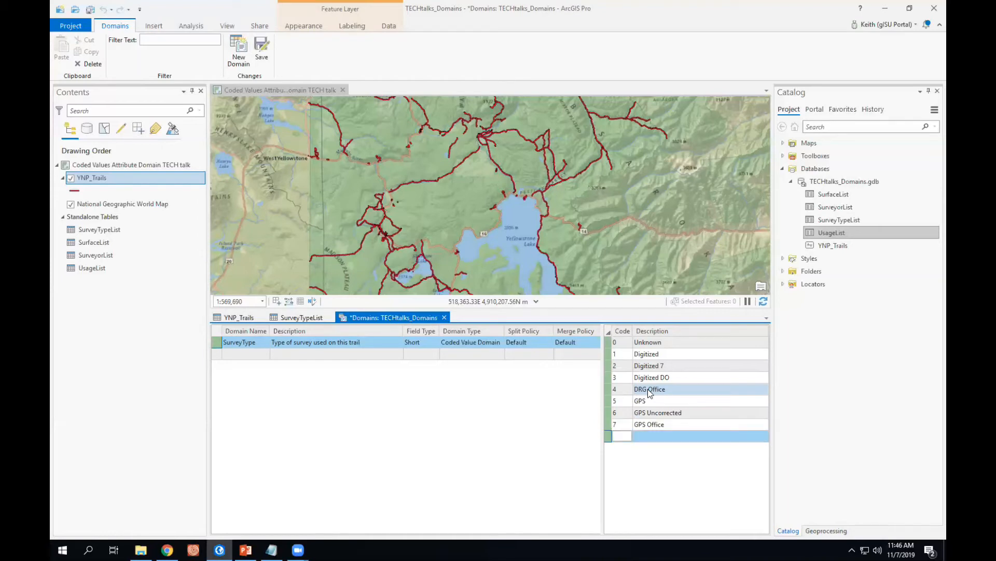
Add code 8 described as "Office" and code 9 described as "REDO THIS".
text(8)
key(Tab)
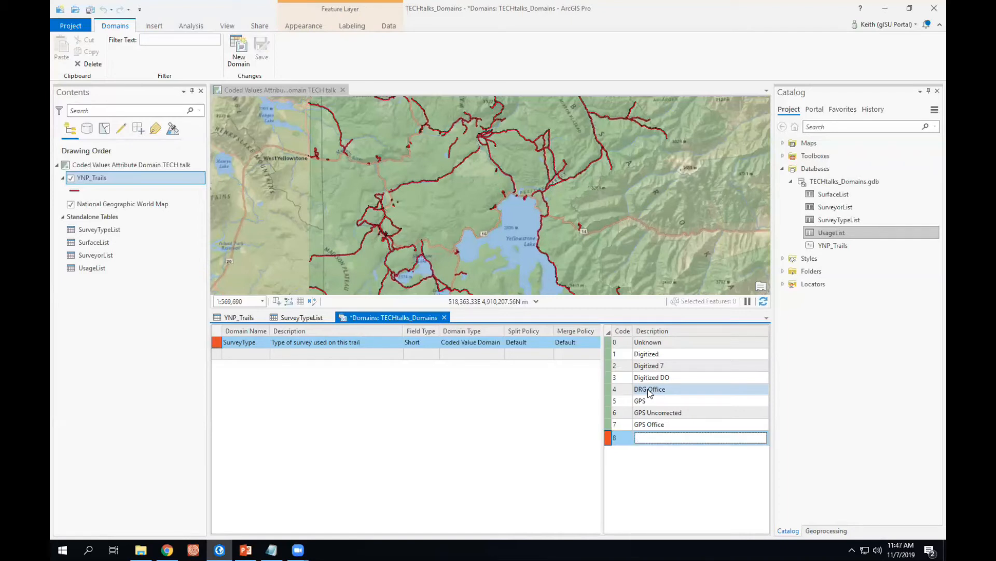
text(Office)
key(Tab)
text(9)
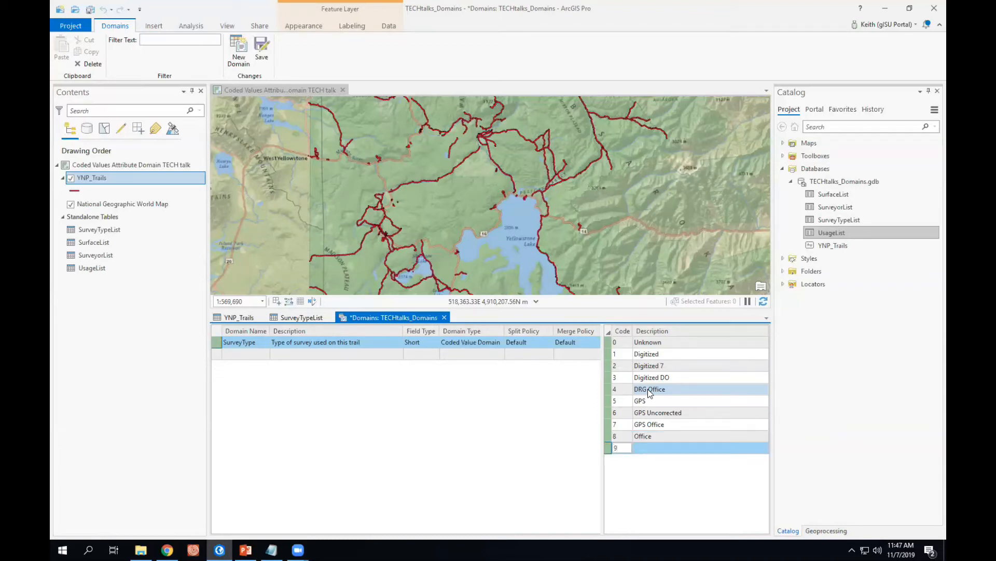
key(Tab)
text(REDO THIS)
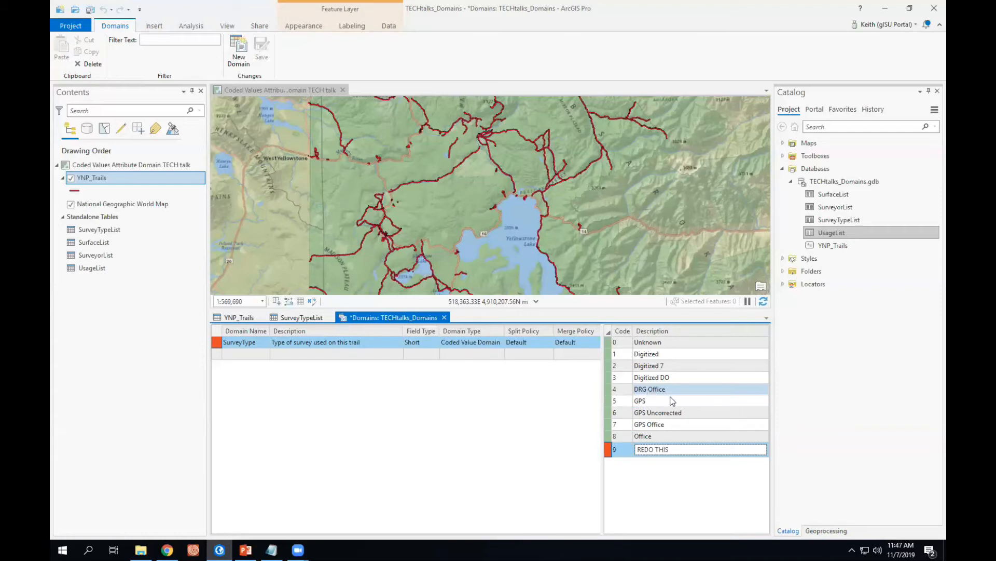
Save the SurveyType domain, close the Domains view and return to the YNP_Trails table.
click(651, 405)
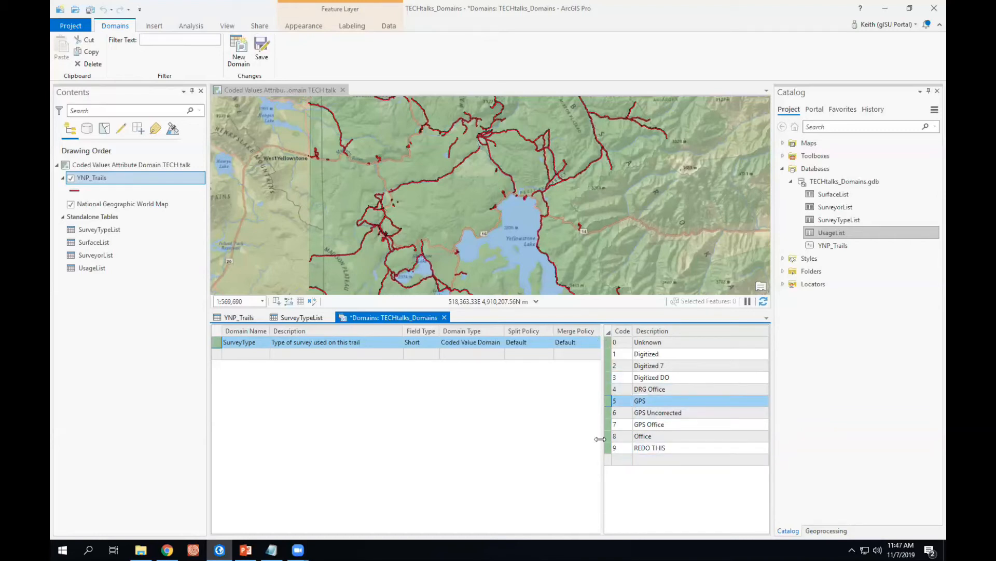
click(261, 47)
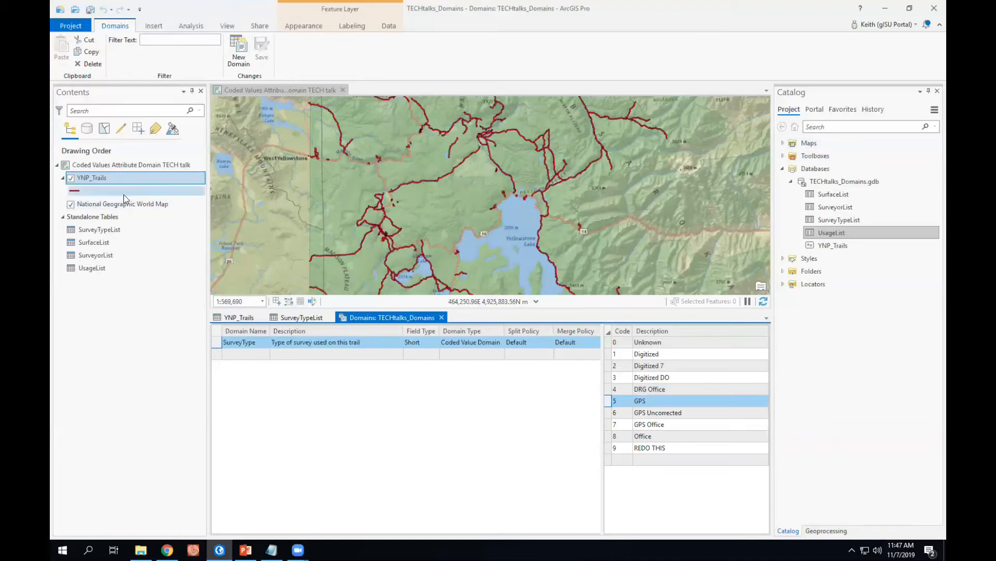
click(443, 318)
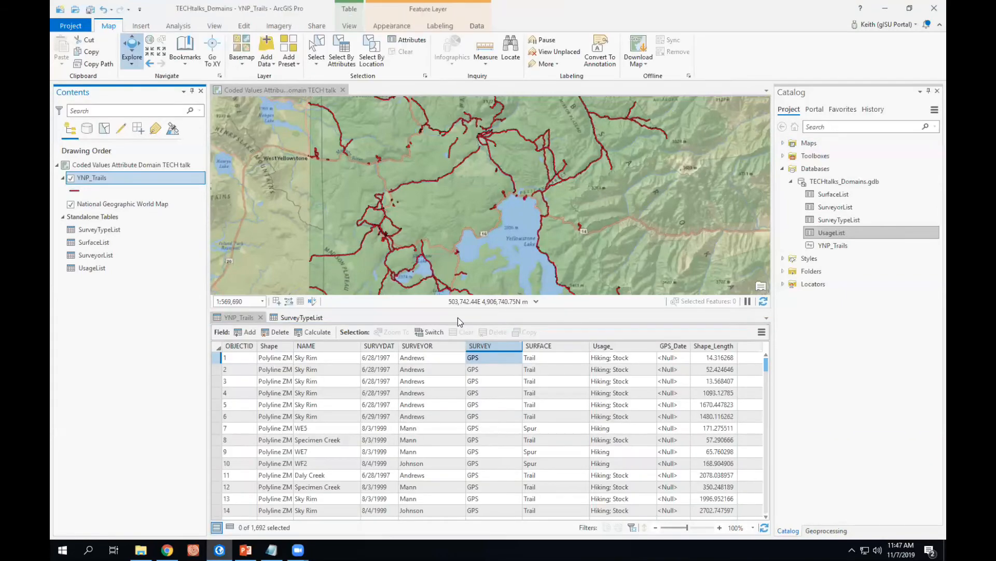
click(233, 318)
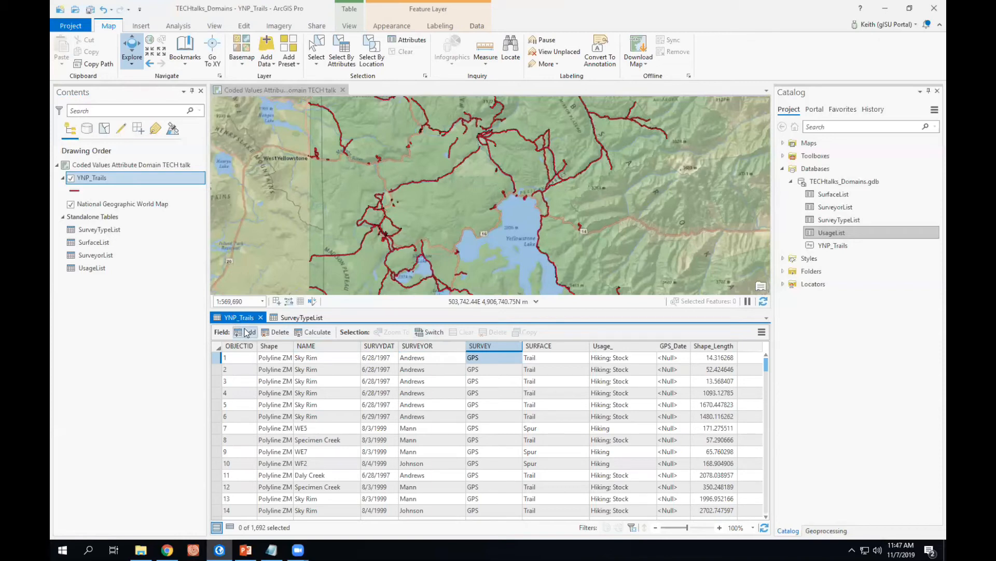
Add a new field to YNP_Trails named SurveyType with the alias "Type of Survey".
click(247, 332)
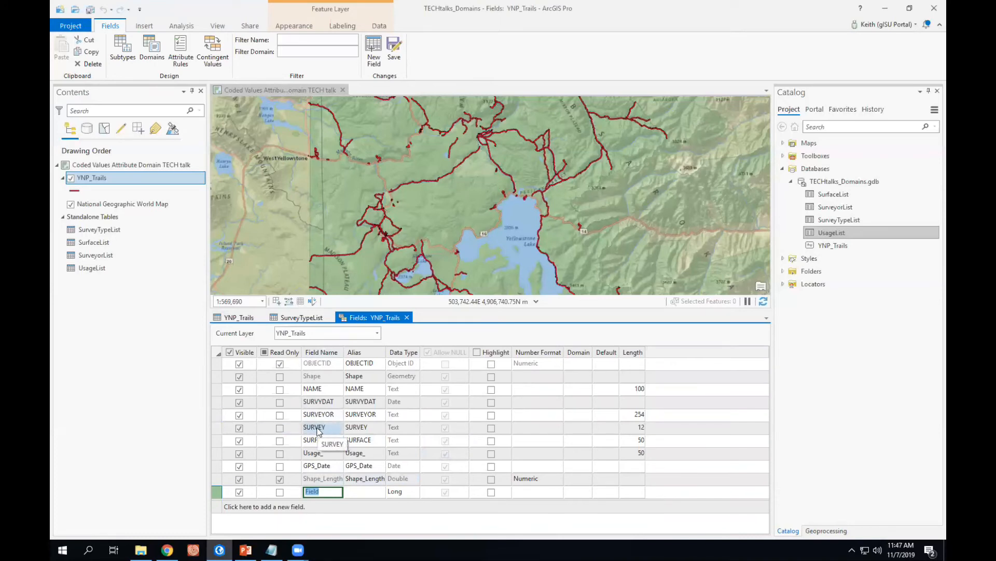
text(SurveyT)
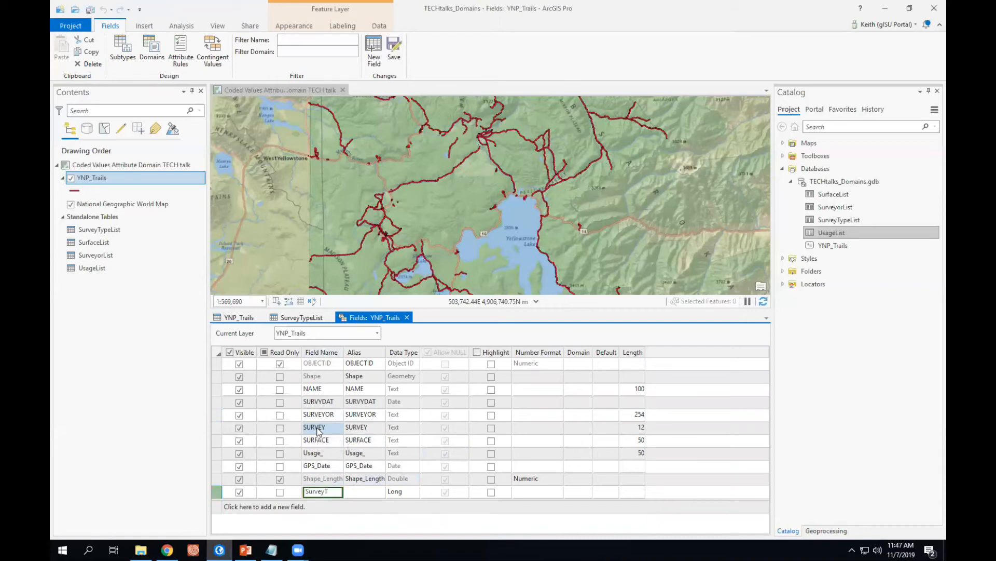
text(ype)
key(Tab)
text(Tyep)
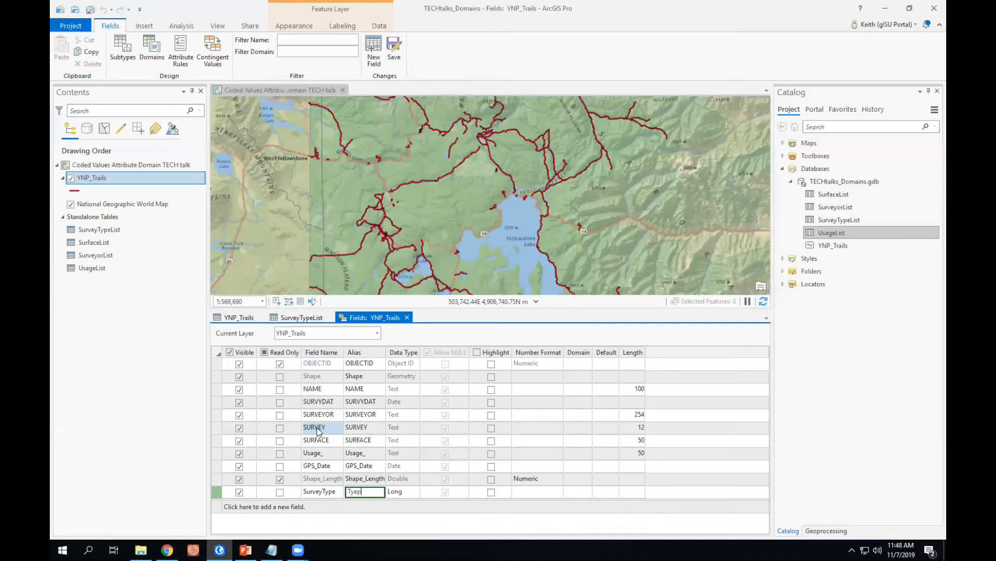
key(BackSpace)
key(BackSpace)
text(pe of Survey)
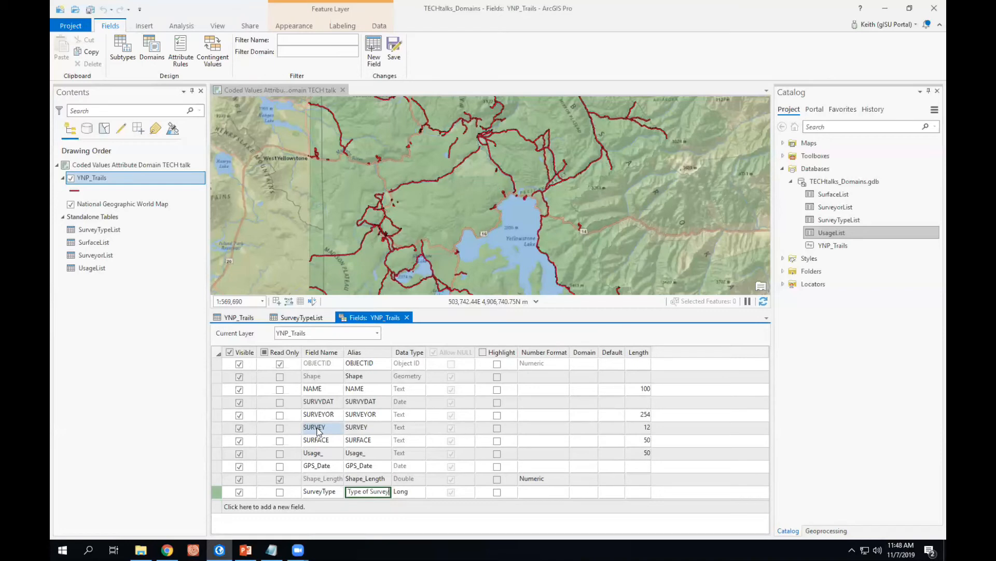
key(Tab)
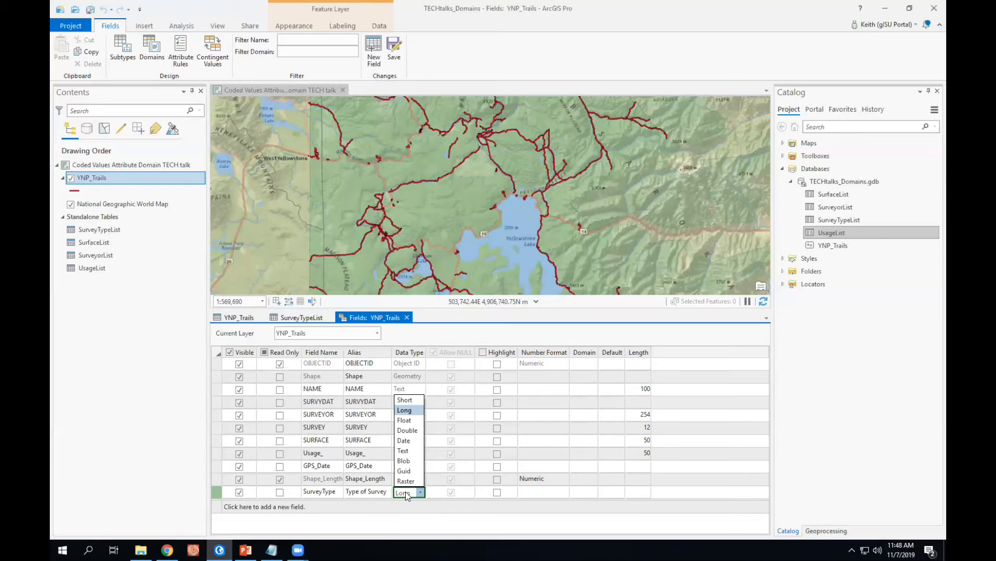
Set the new SurveyType field's data type to Short, assign it the SurveyType domain, and save the field changes.
click(410, 400)
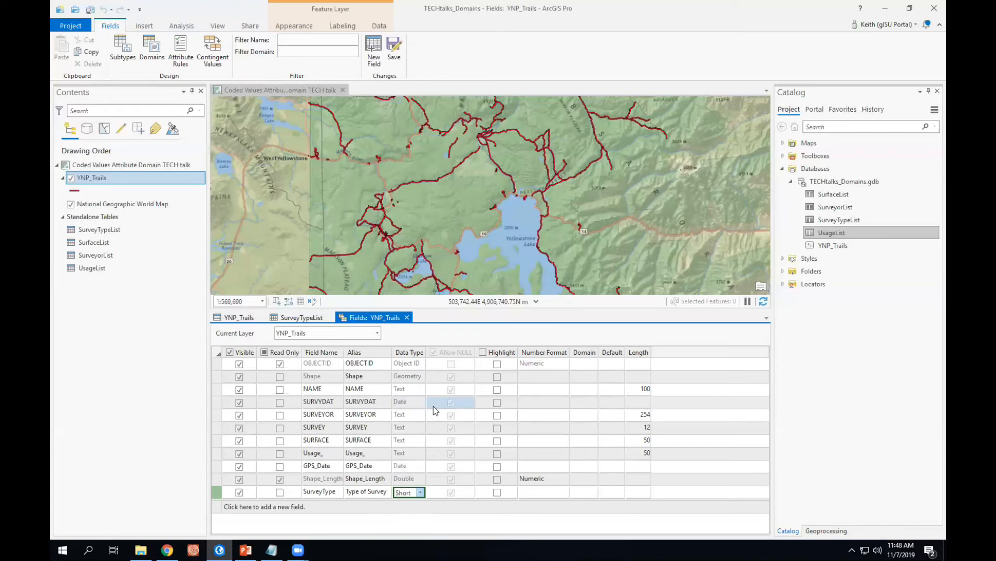
key(Tab)
key(Tab)
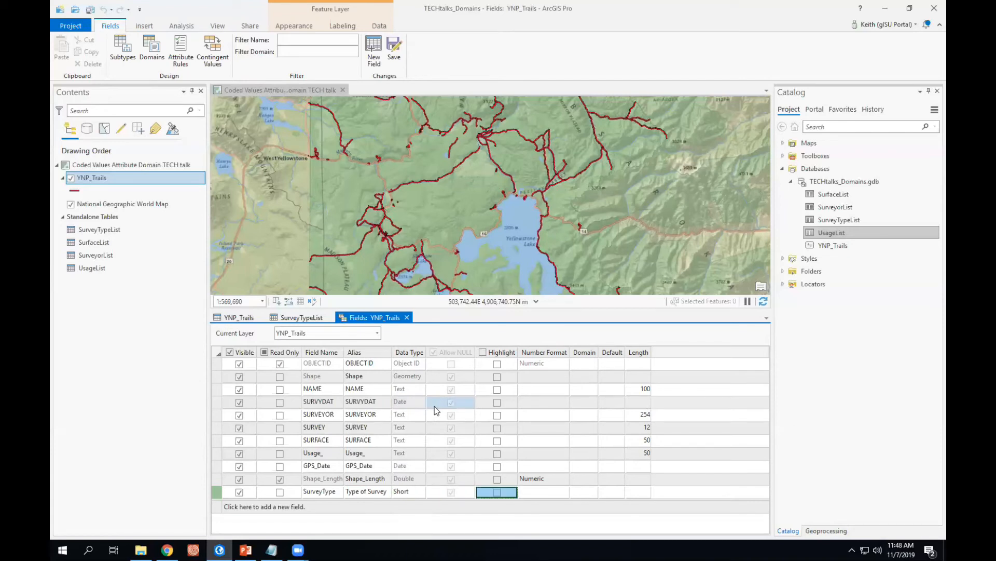
key(Tab)
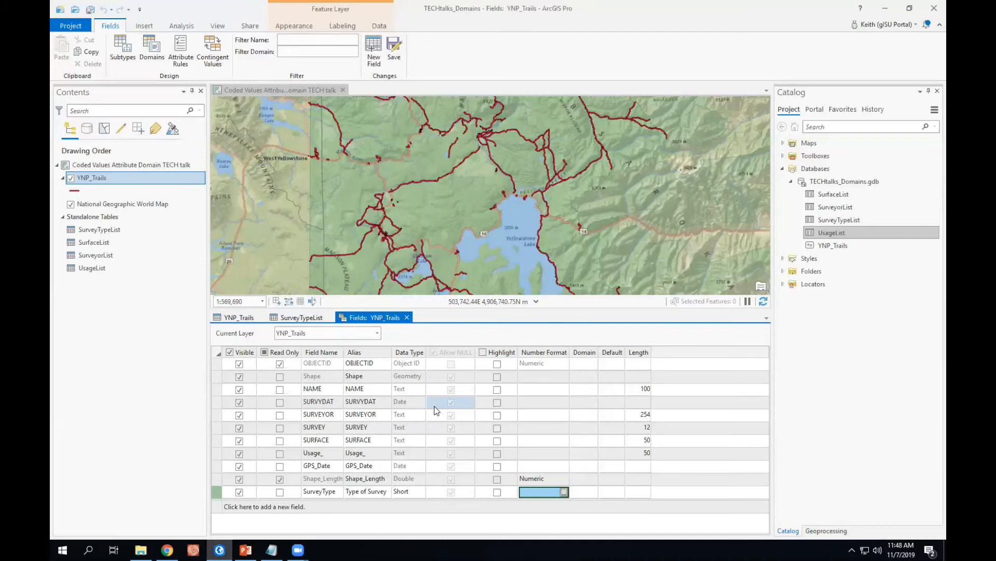
key(Tab)
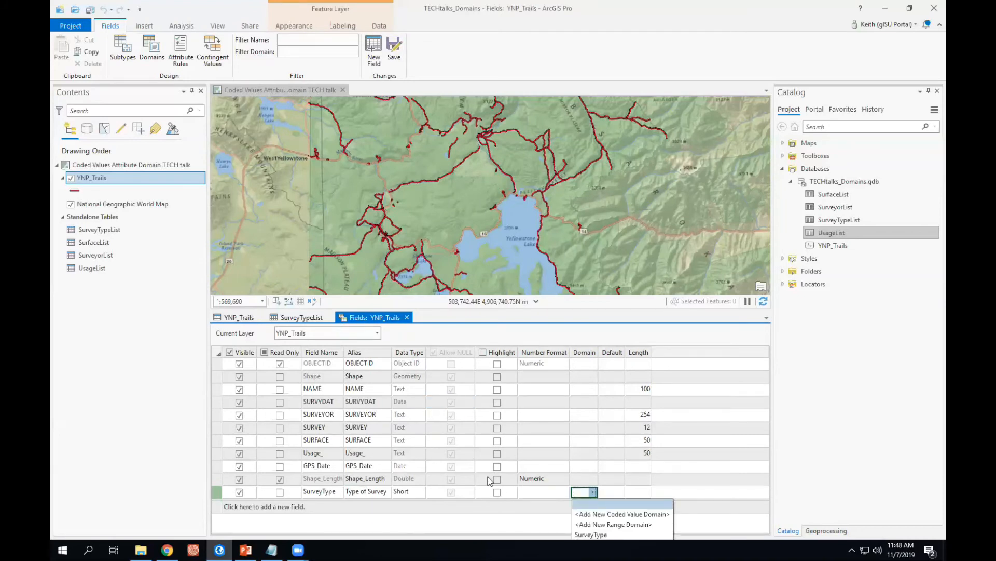
click(591, 534)
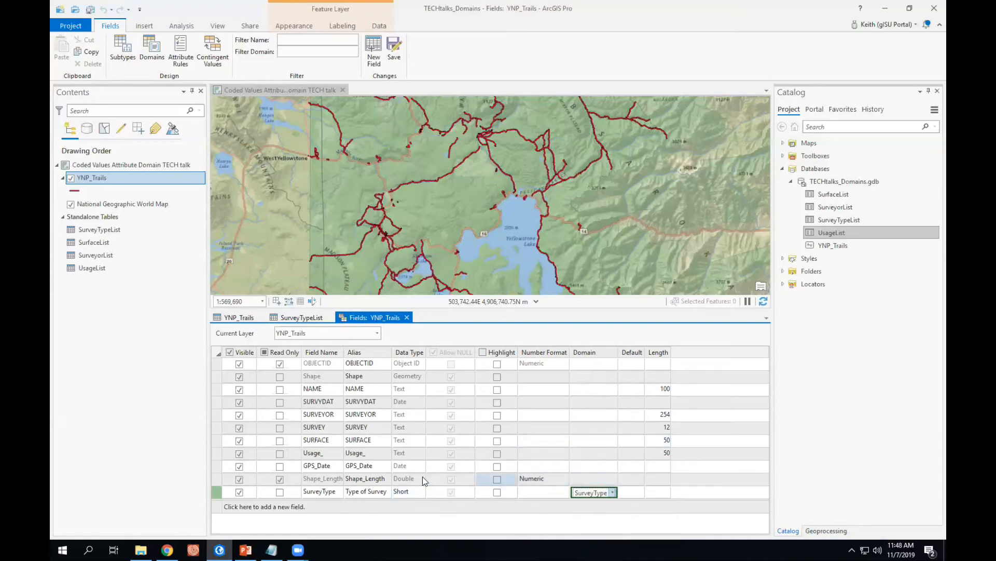
click(336, 468)
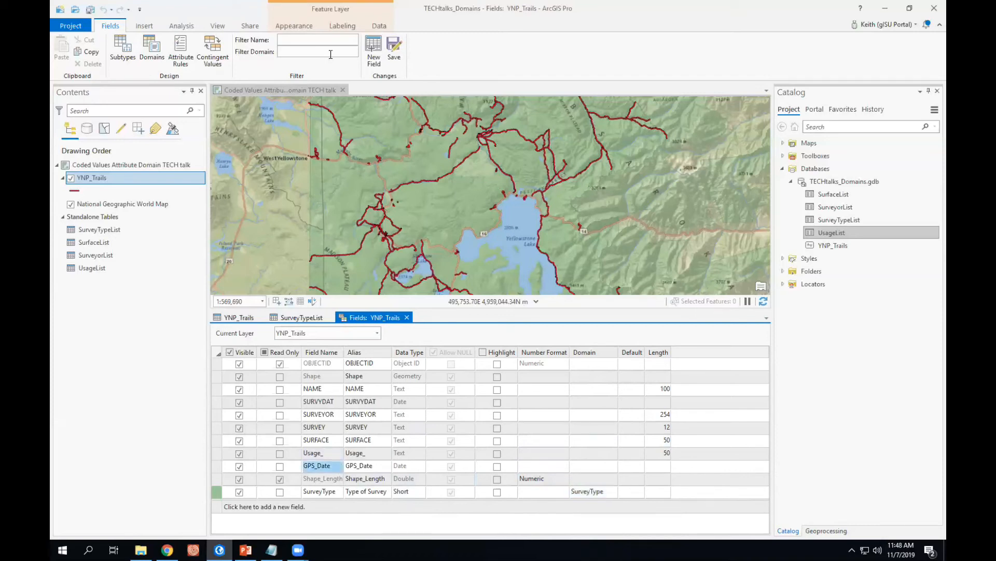
click(393, 43)
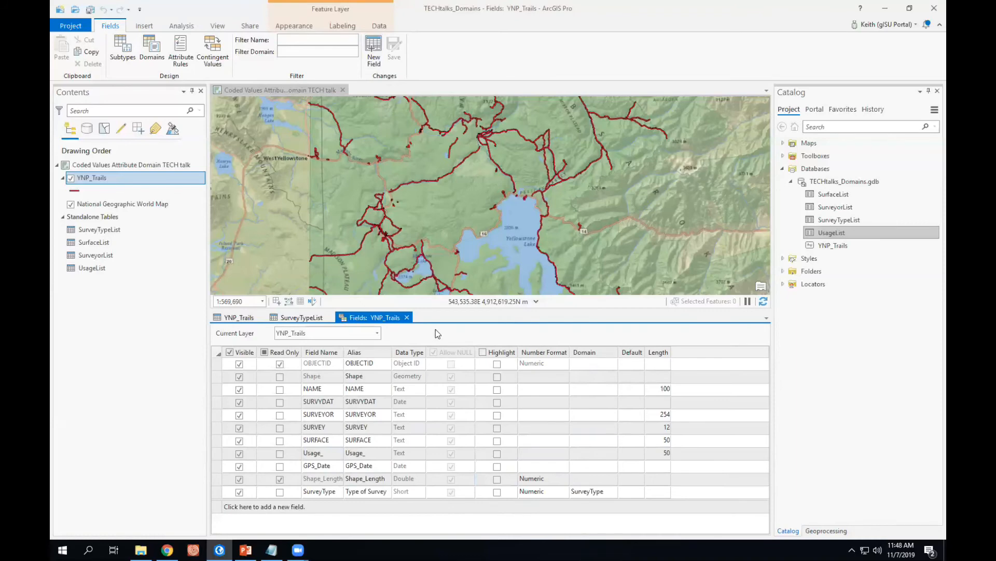
Open the YNP_Trails attribute table in a floating window and set the first record's Type of Survey to GPS.
click(407, 318)
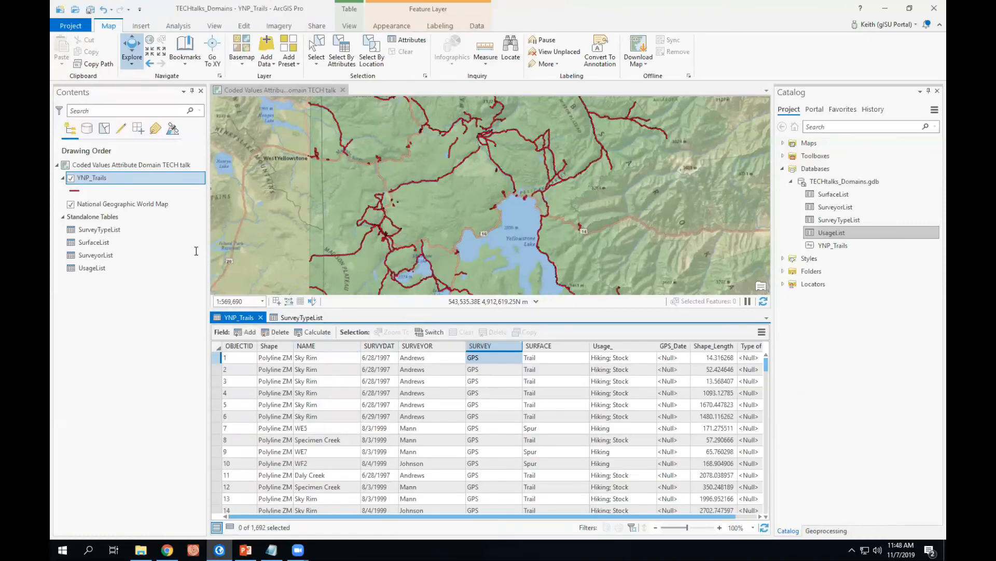
drag(197, 251, 135, 151)
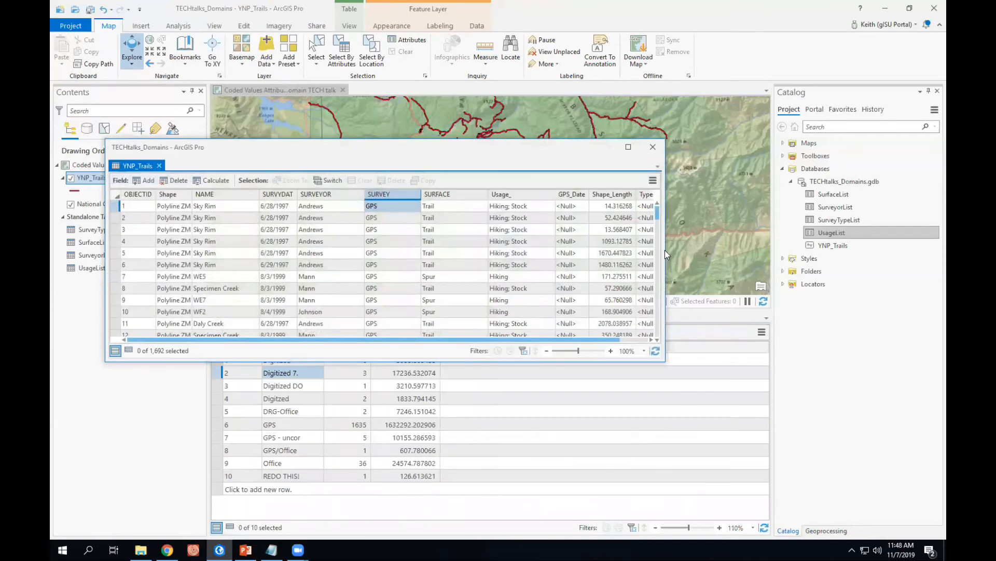
drag(666, 253, 915, 247)
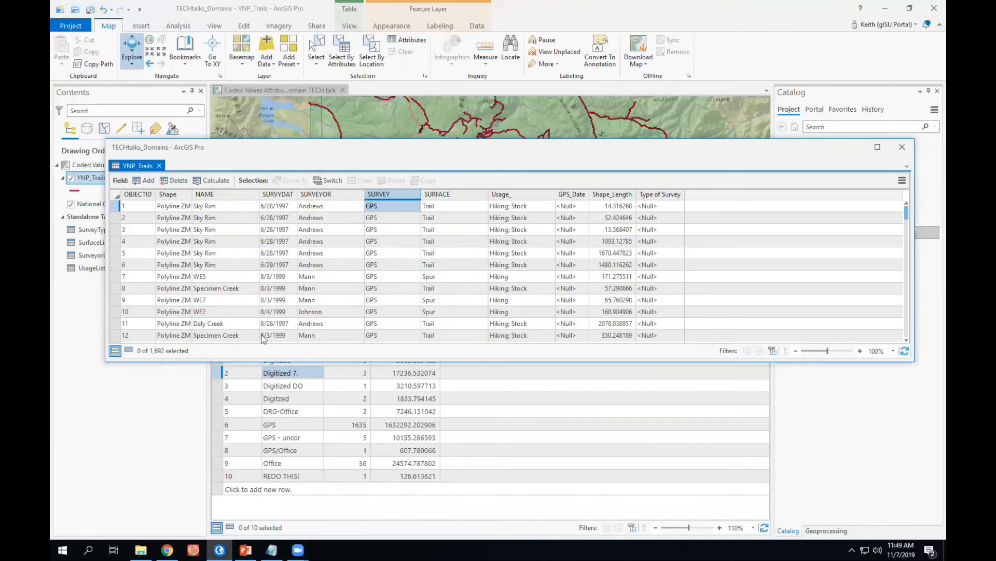
click(665, 206)
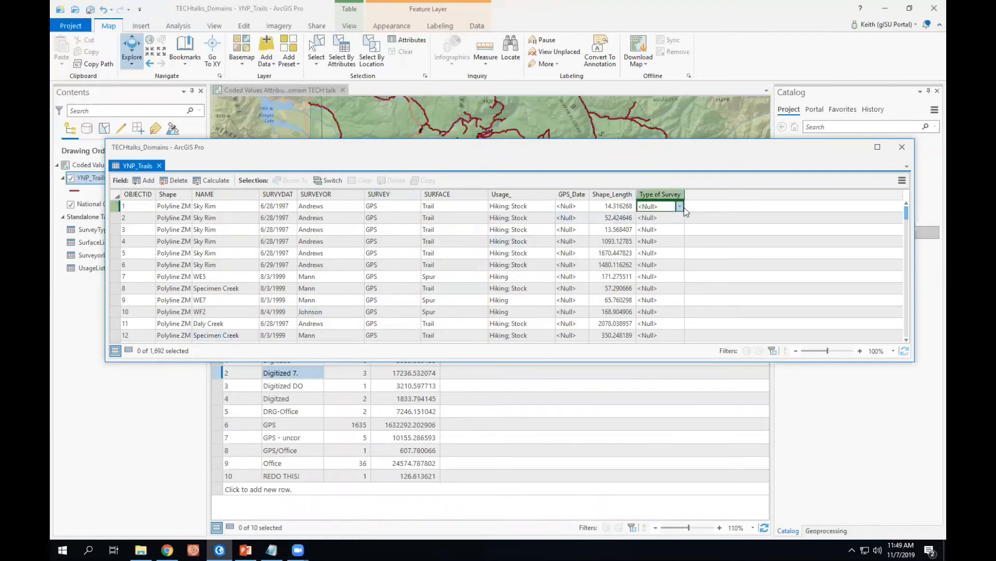
click(681, 207)
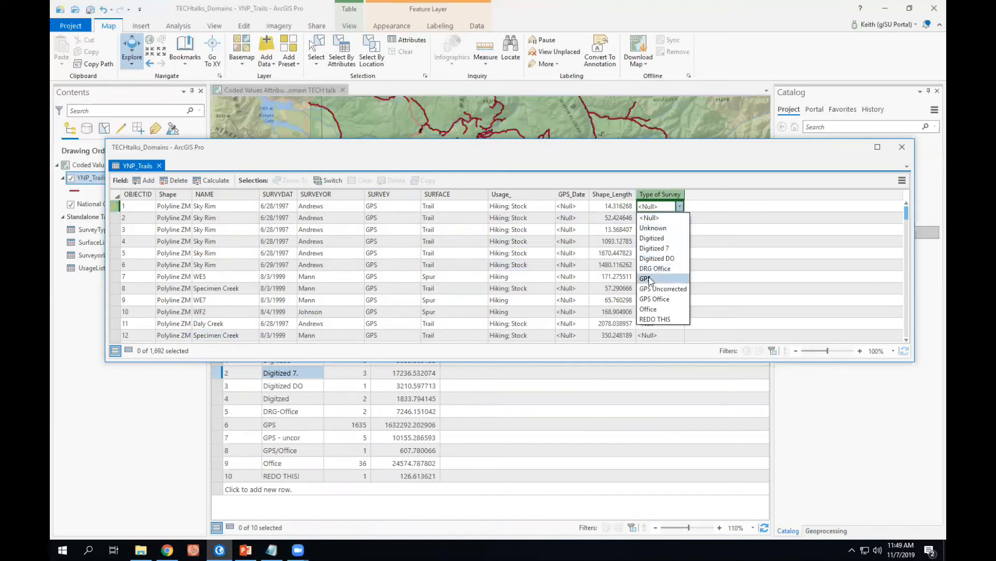
click(649, 279)
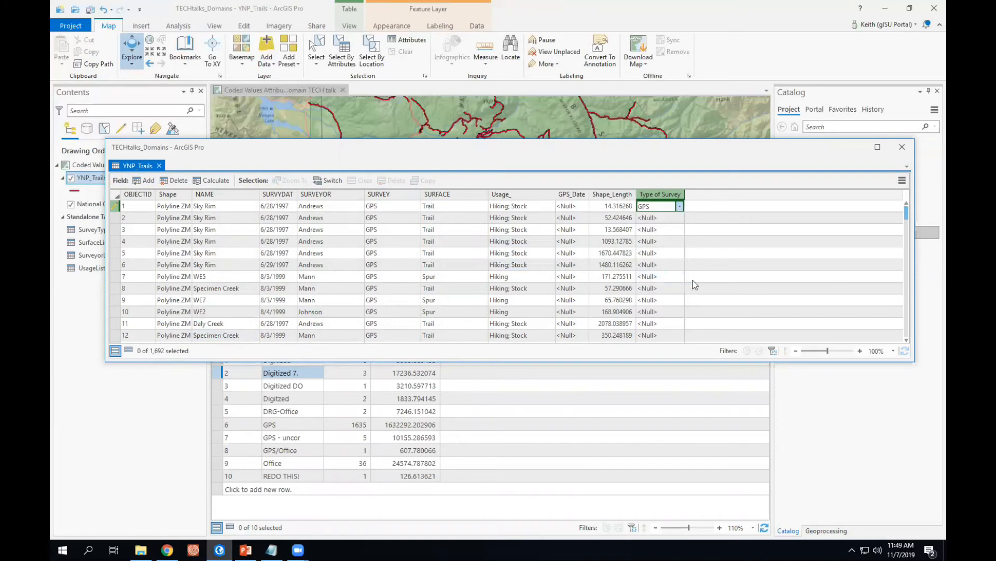
click(680, 206)
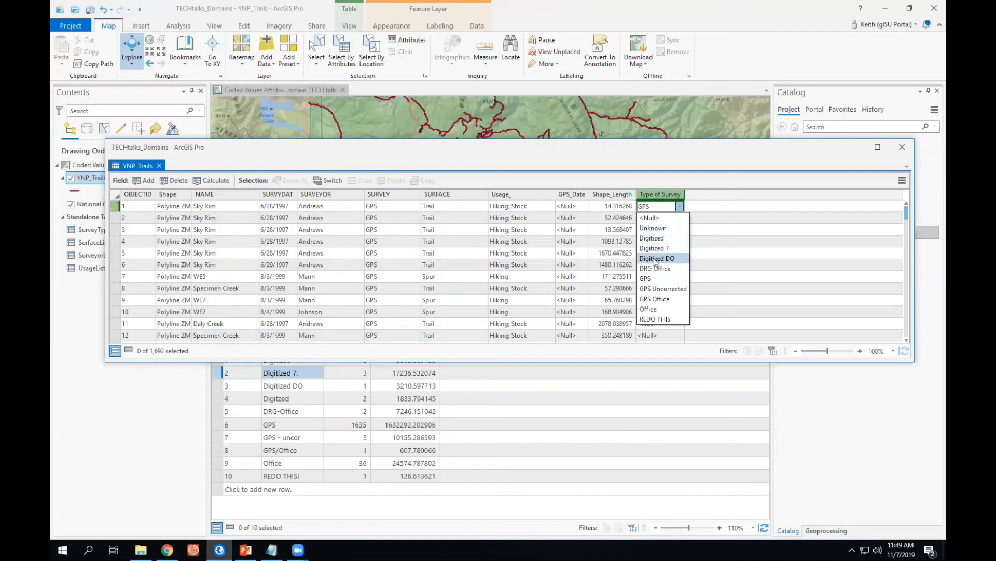
click(659, 331)
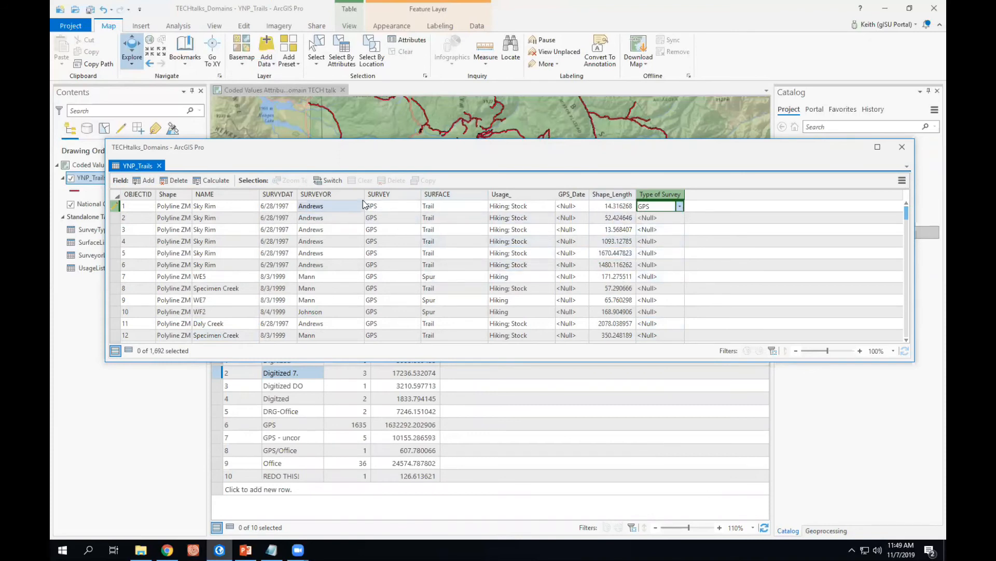
Select By Attribute all YNP_Trails records where SURVEY is equal to GPS.
click(390, 196)
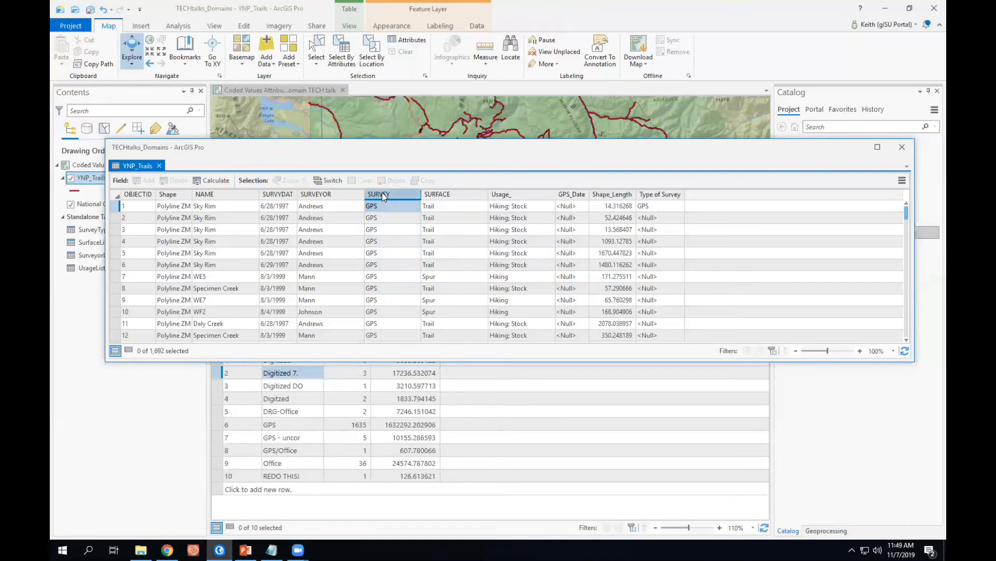
mouse_move(382, 192)
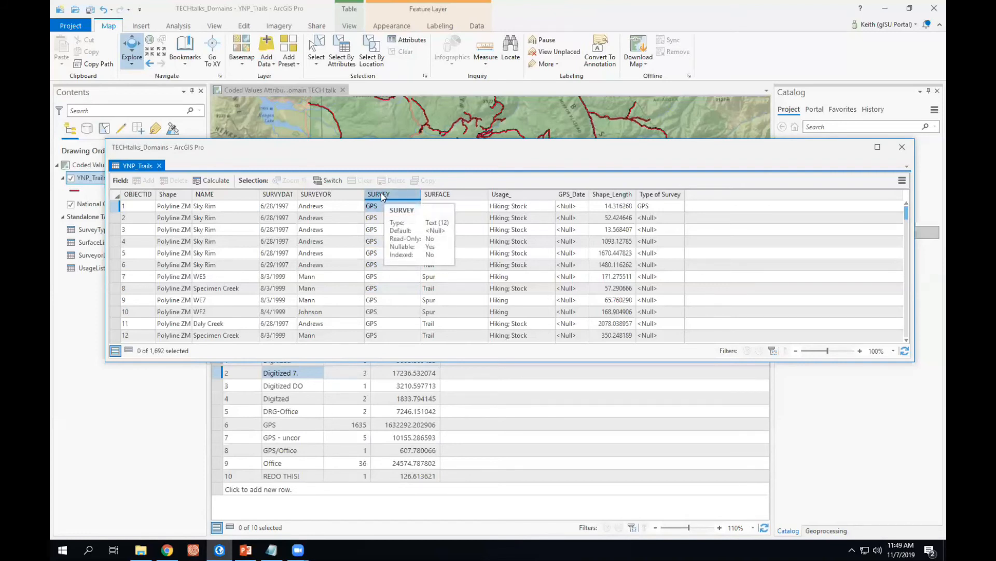
click(342, 52)
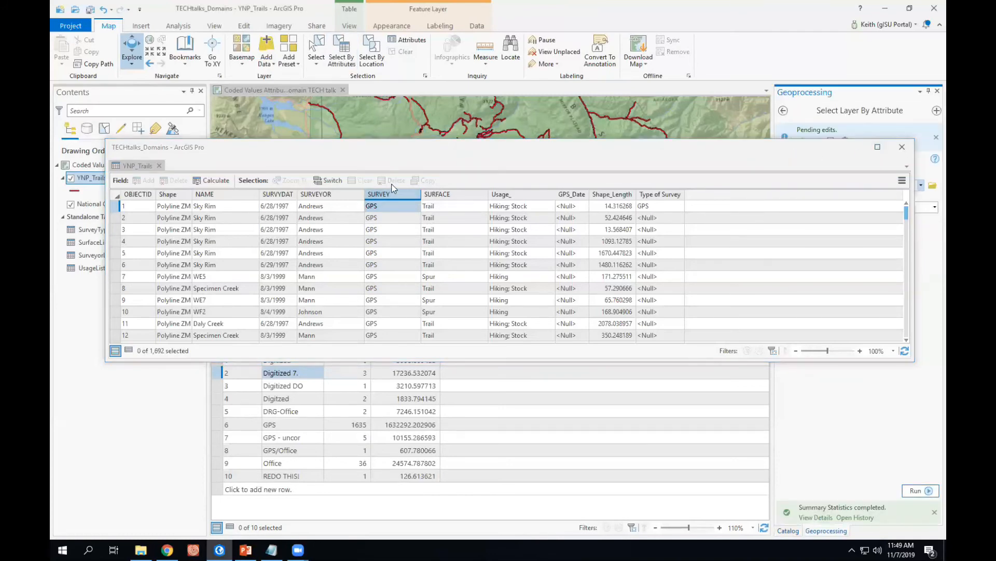
drag(805, 148, 392, 184)
click(831, 141)
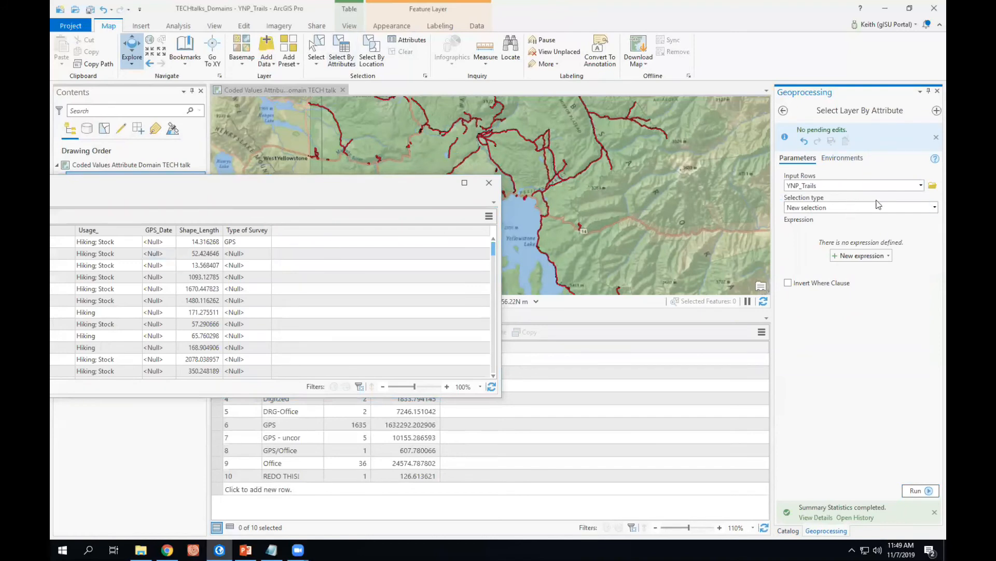
click(857, 255)
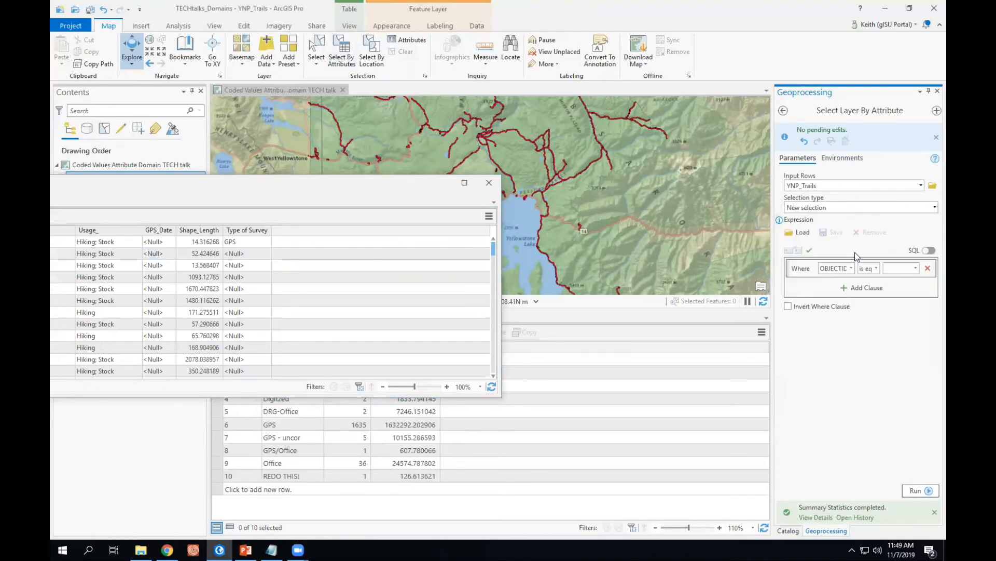
click(852, 268)
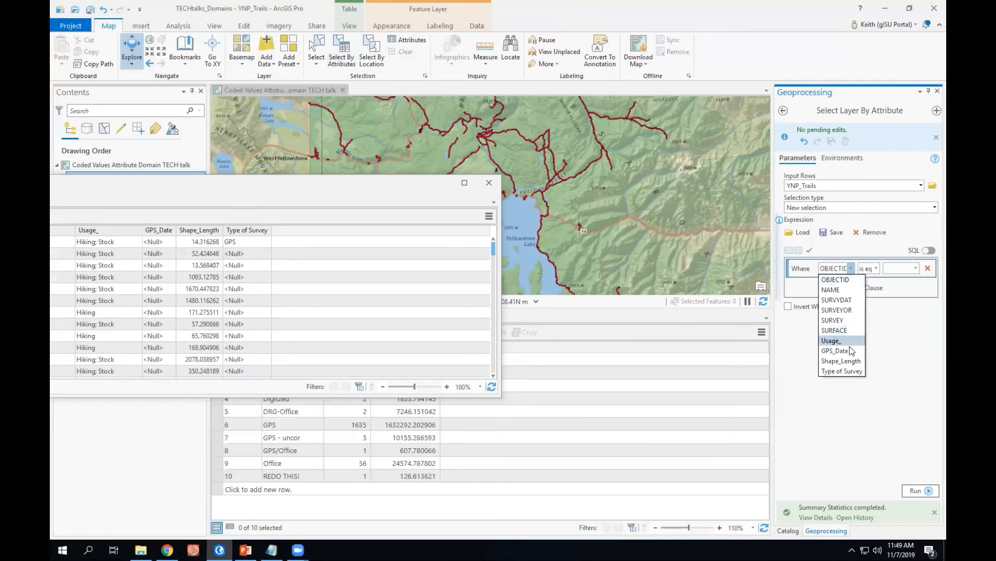
click(844, 320)
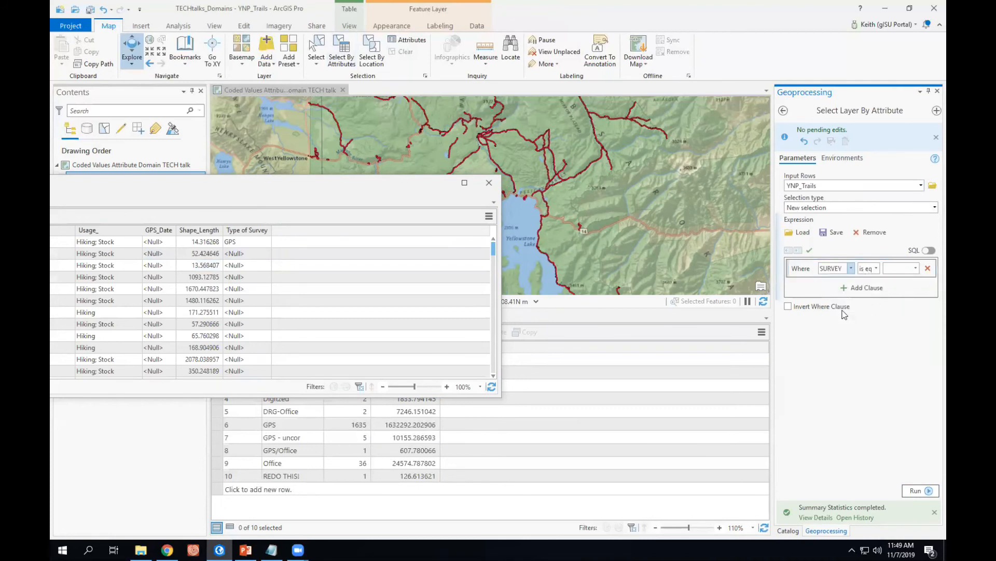
click(916, 268)
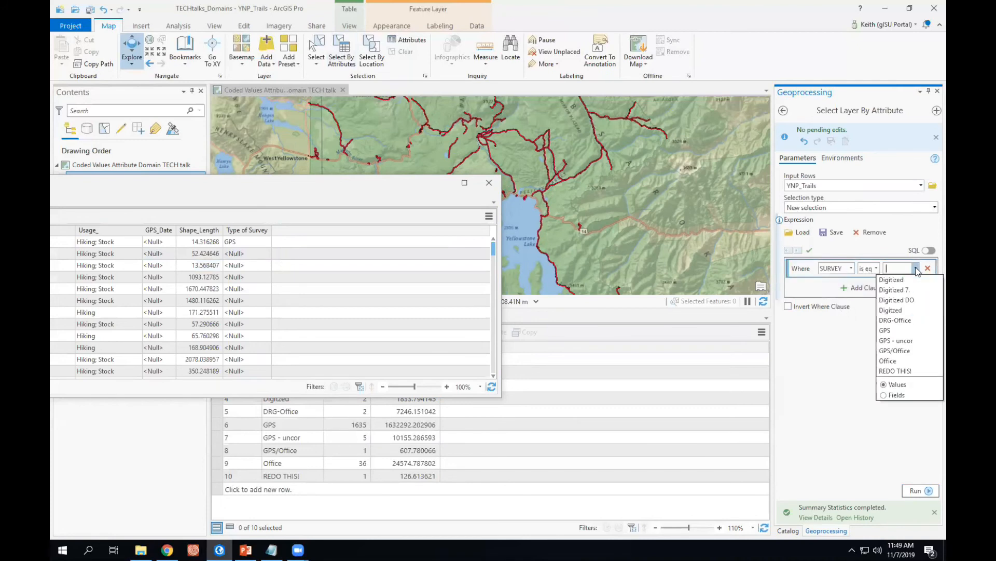
click(894, 331)
click(917, 491)
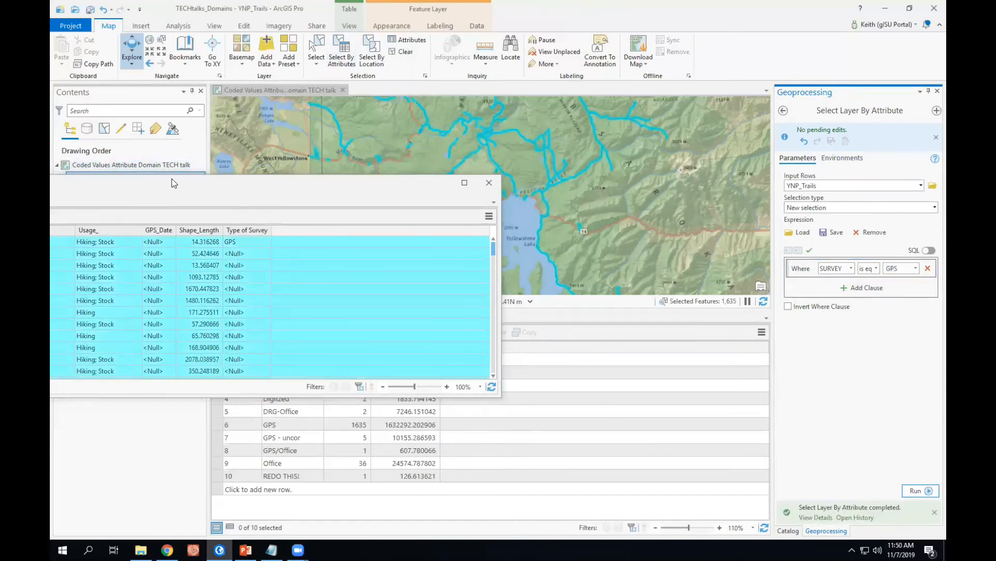
Calculate the Type of Survey field for the selected records as 5.
drag(174, 180, 599, 128)
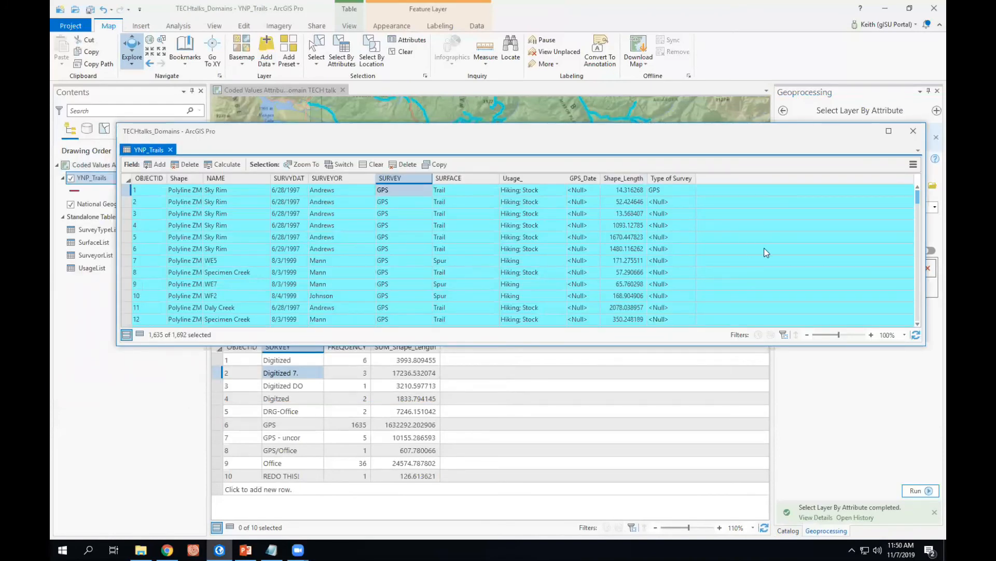
right_click(662, 178)
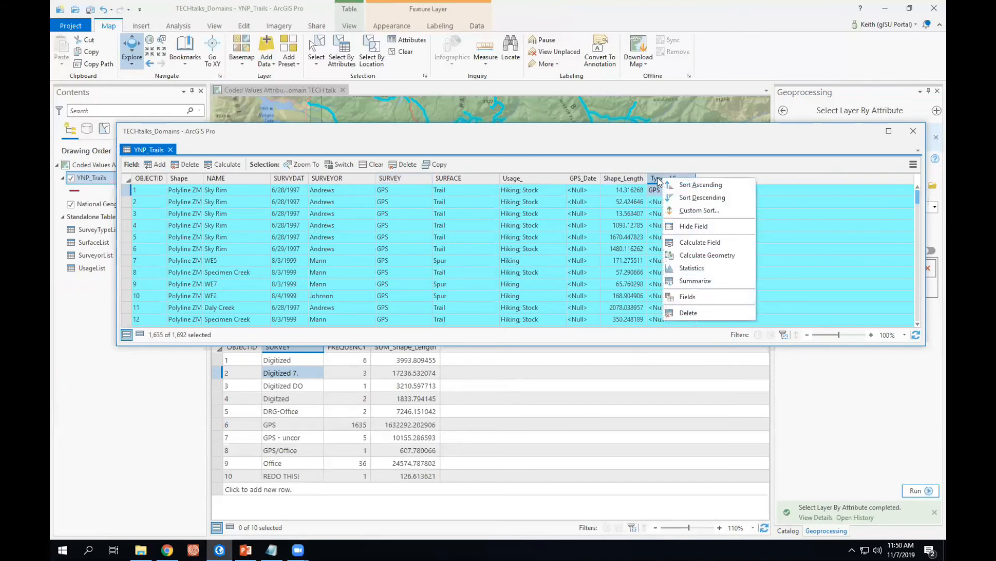
click(694, 243)
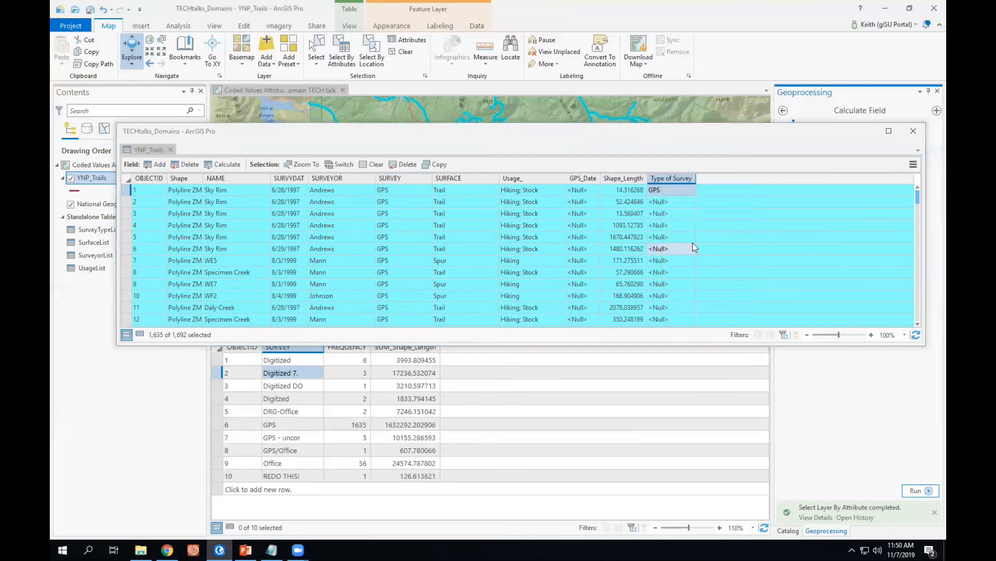
drag(790, 132, 458, 121)
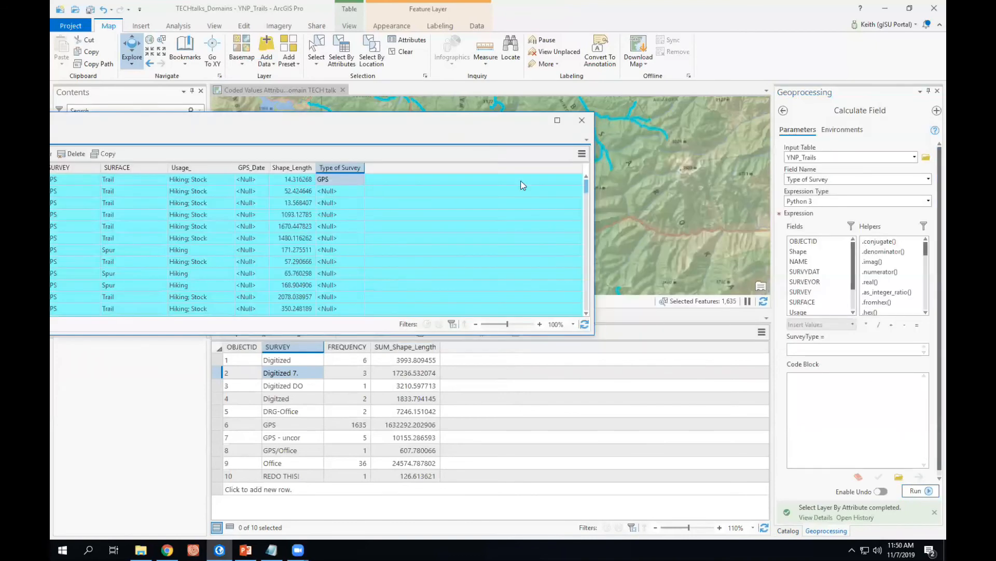
click(812, 349)
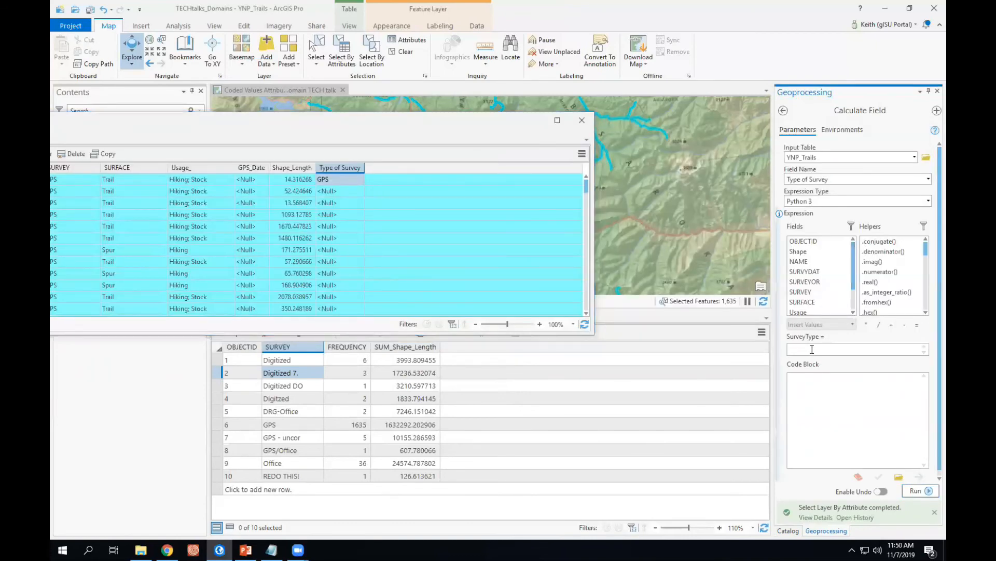
text(5)
click(916, 490)
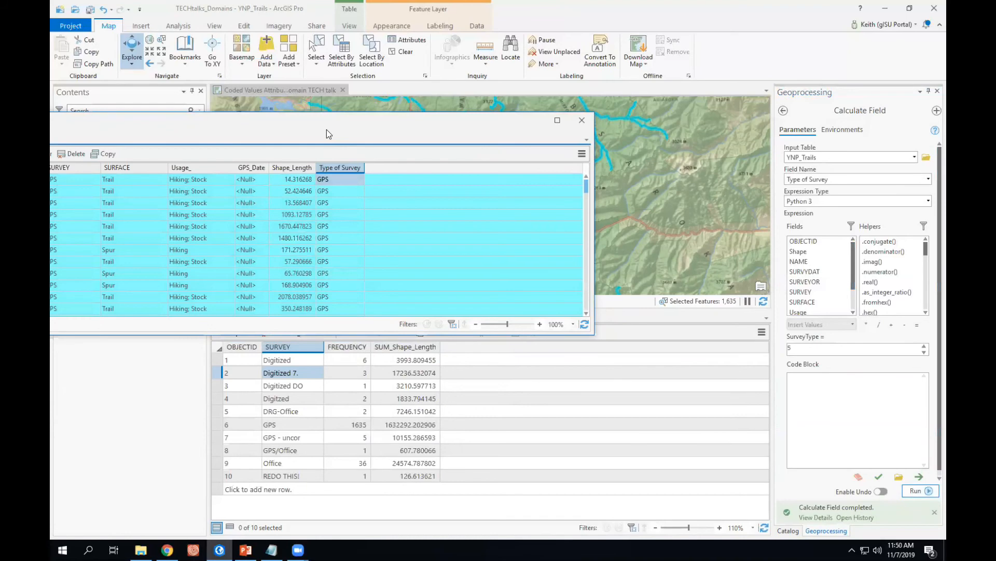
drag(331, 122, 637, 109)
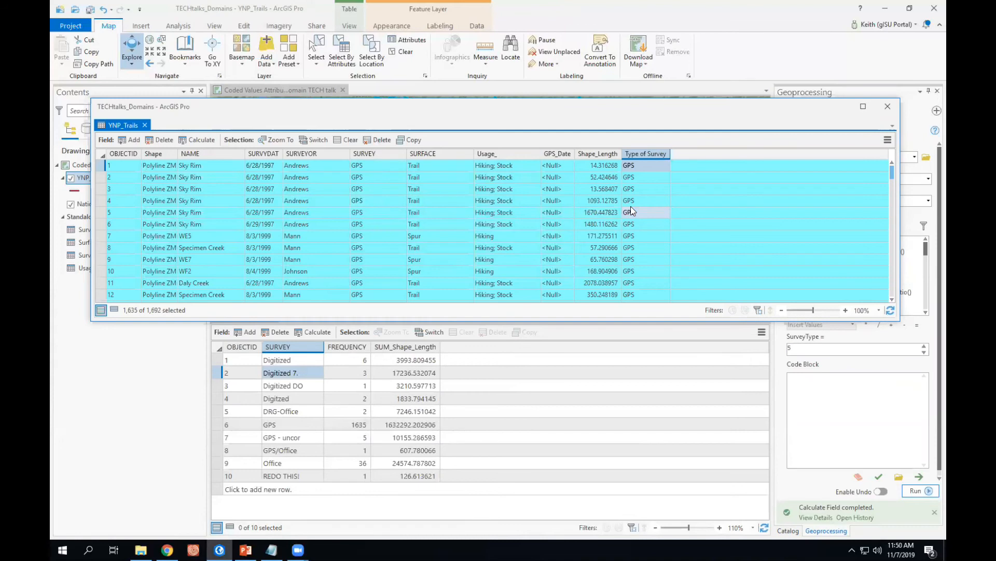
click(375, 156)
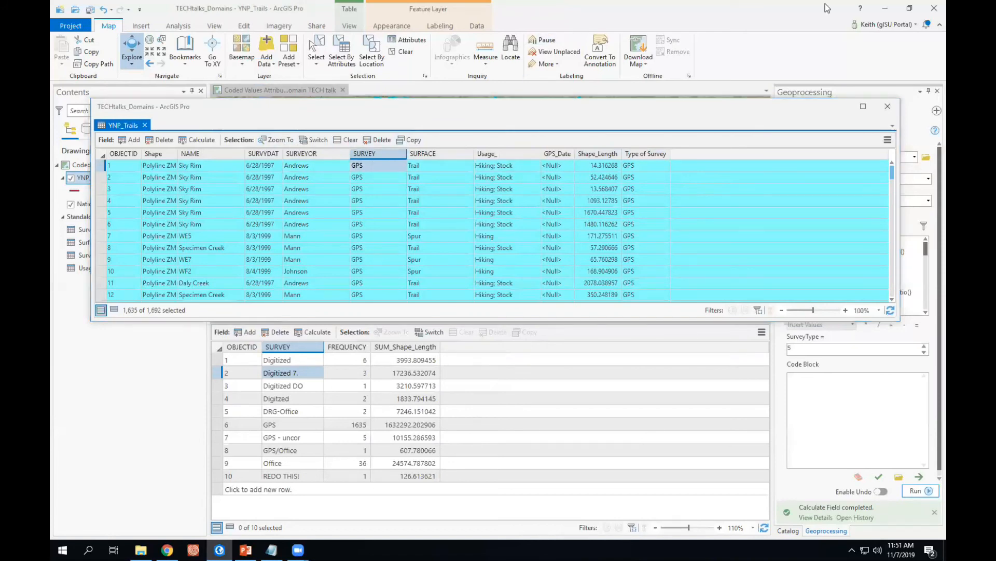
Inspect the YNP_Trails dbf files in the Domains folder in File Explorer, then return and close the floating attribute table.
click(883, 9)
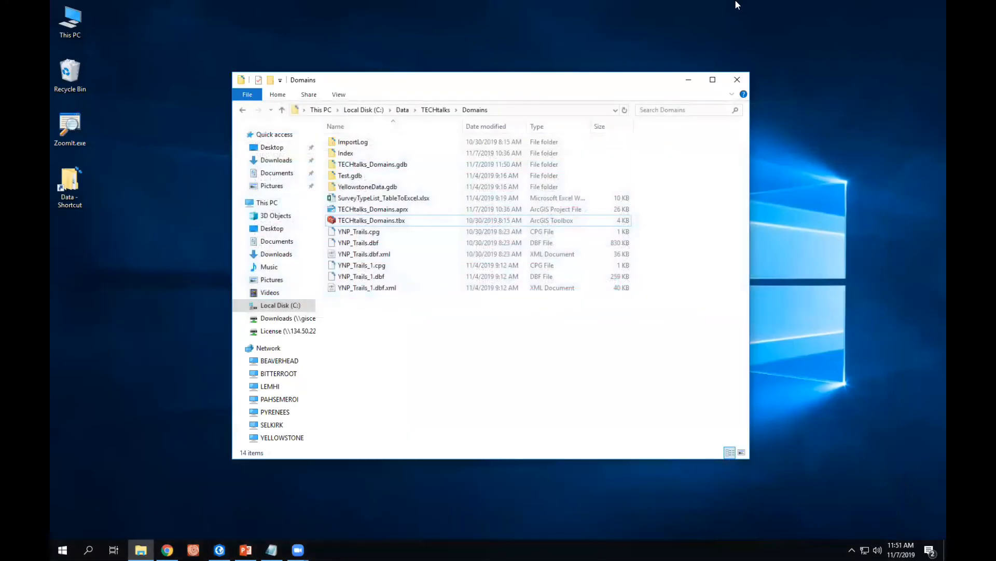
drag(602, 79, 618, 72)
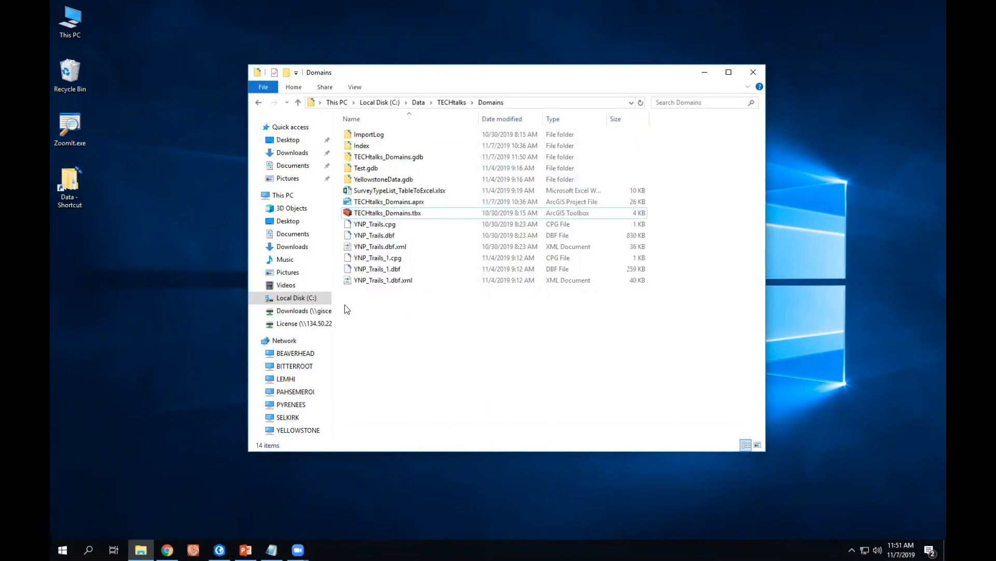
click(372, 237)
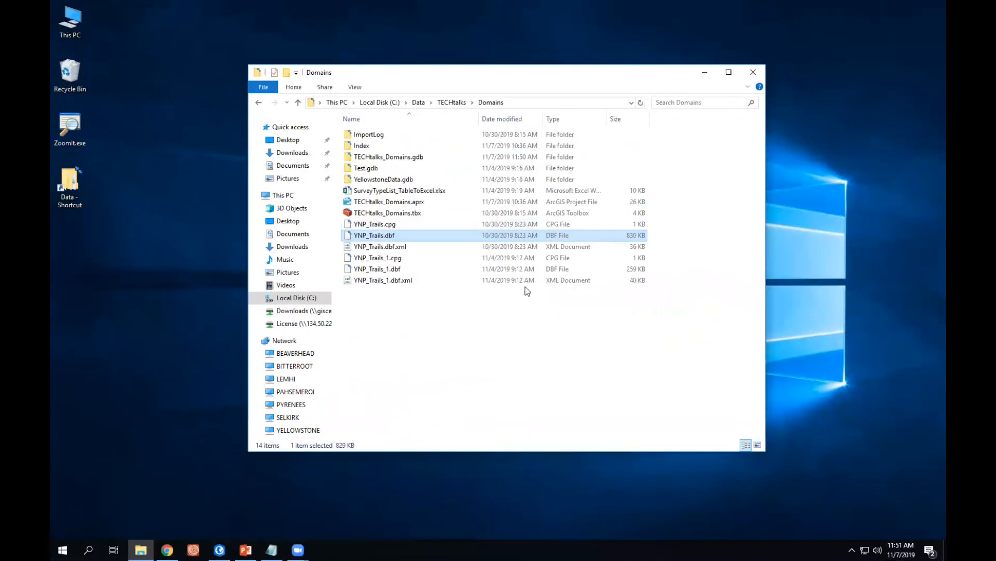
click(377, 271)
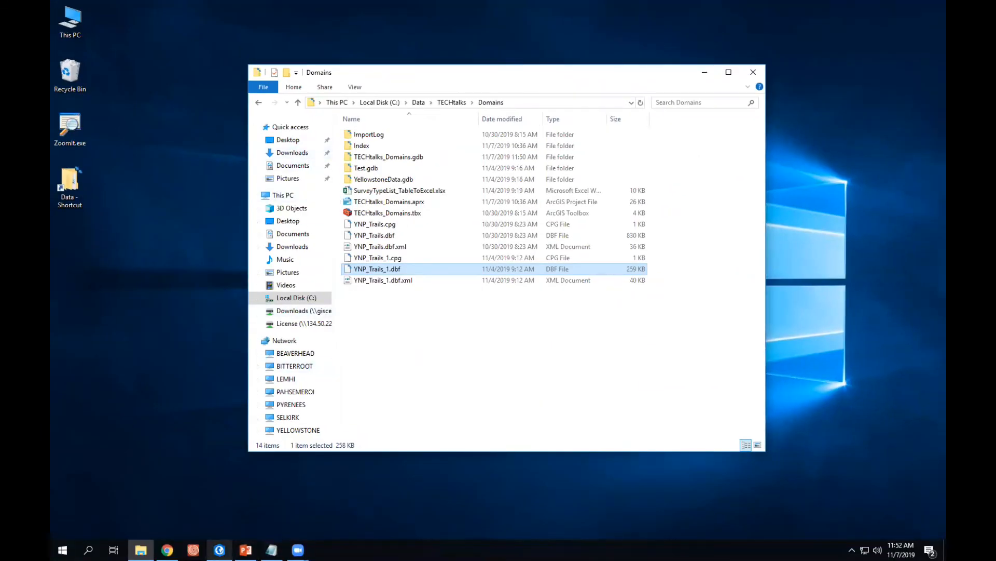
click(219, 549)
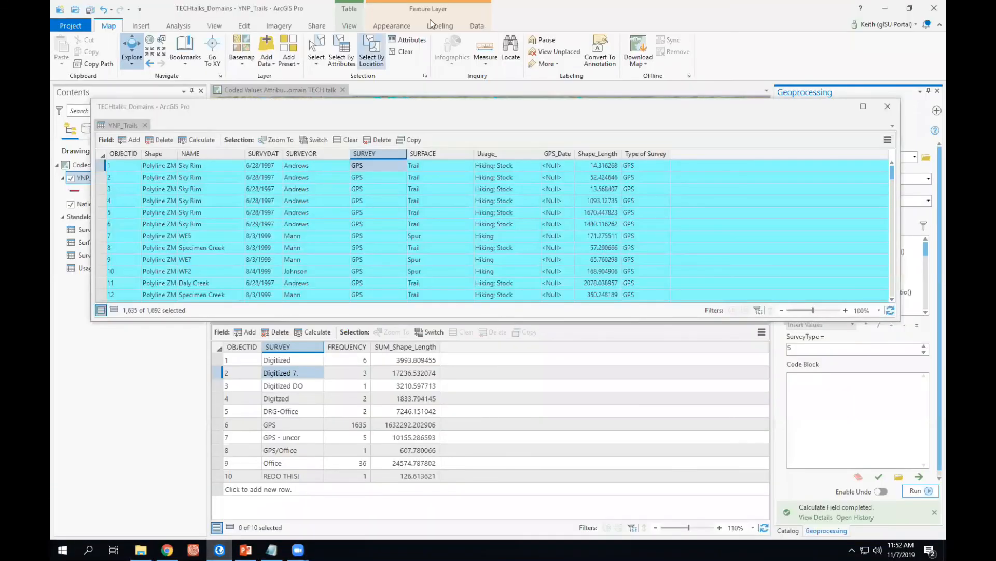
click(888, 107)
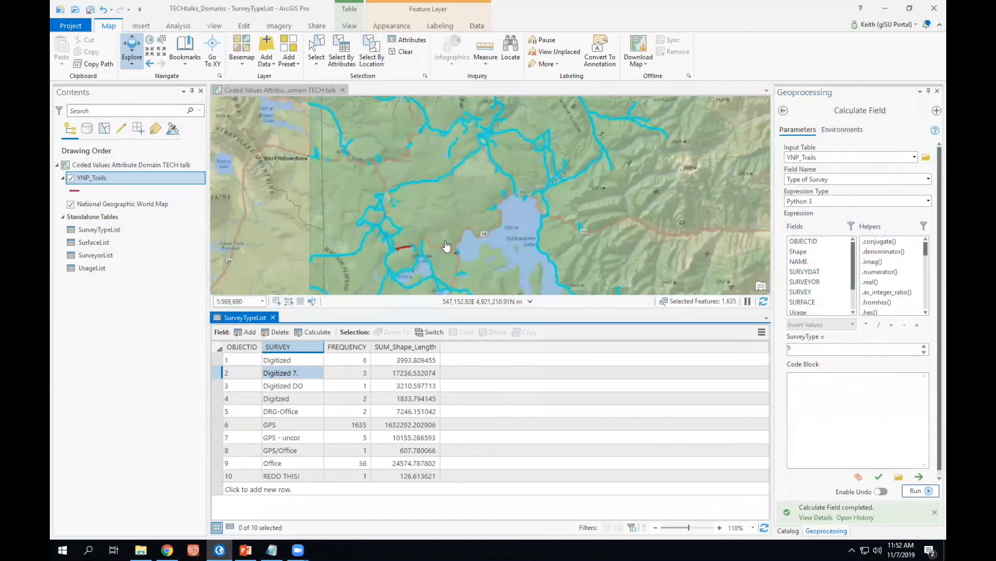